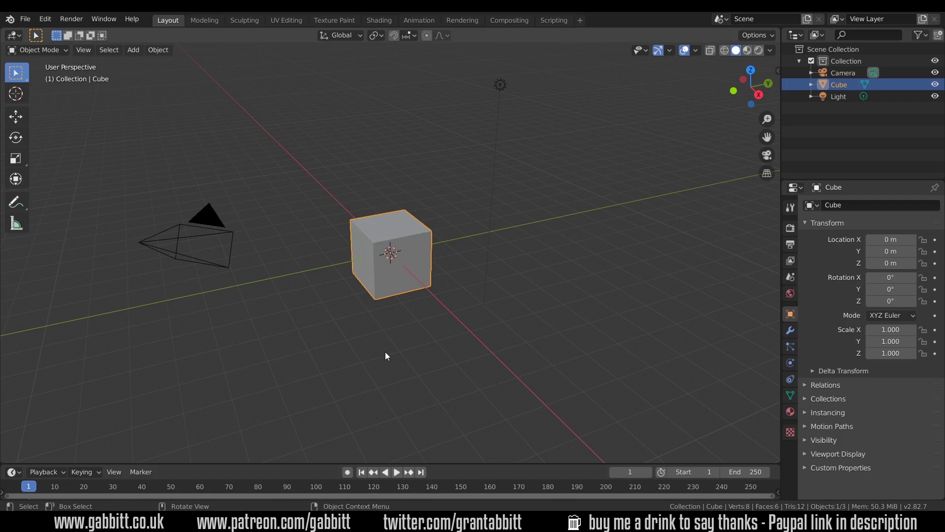
Step: Delete the default cube and add a UV sphere at the origin
{"action": "middle_click_drag", "start_coordinate": [385, 346], "coordinate": [398, 298]}
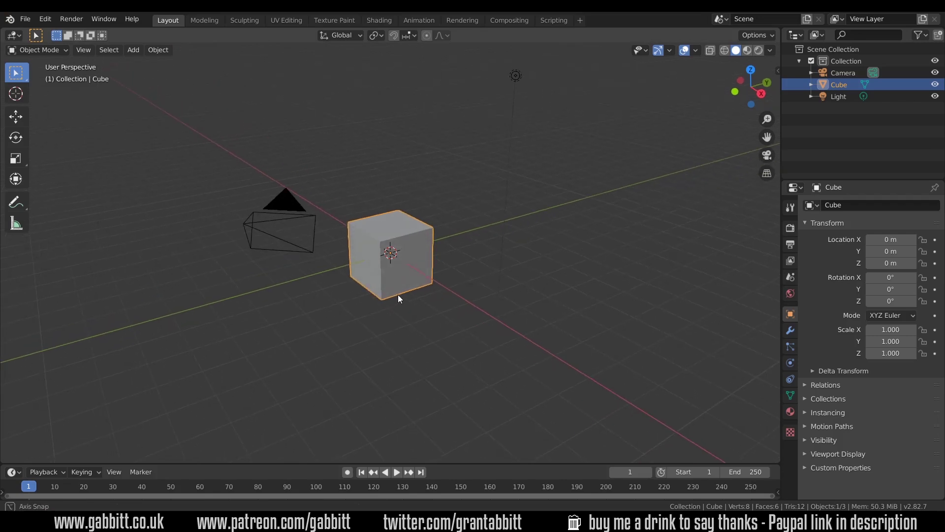
{"action": "key", "text": "Delete"}
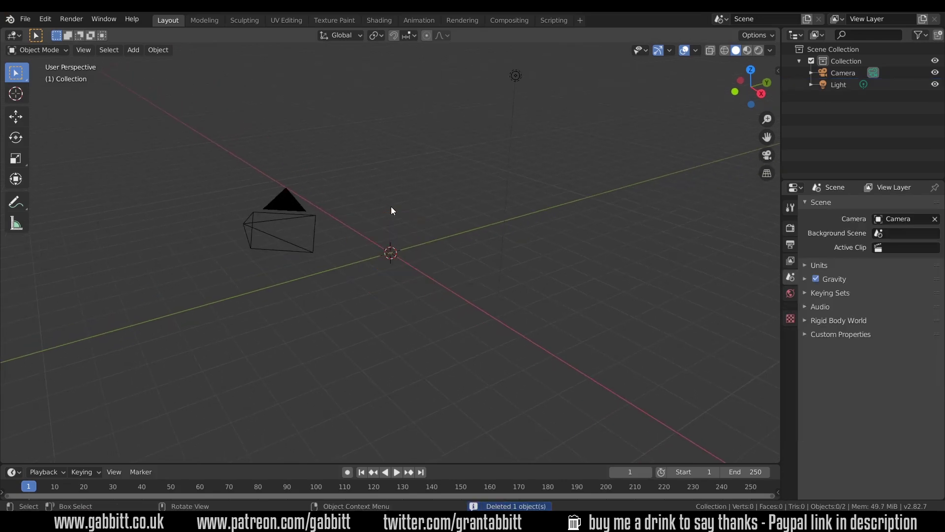
{"action": "key", "text": "shift+a"}
{"action": "mouse_move", "coordinate": [391, 206]}
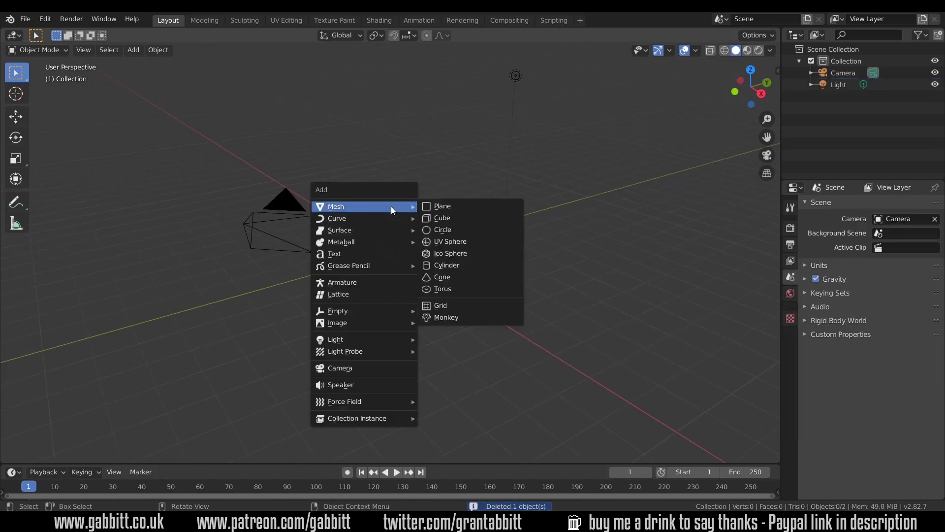
{"action": "left_click", "coordinate": [450, 242]}
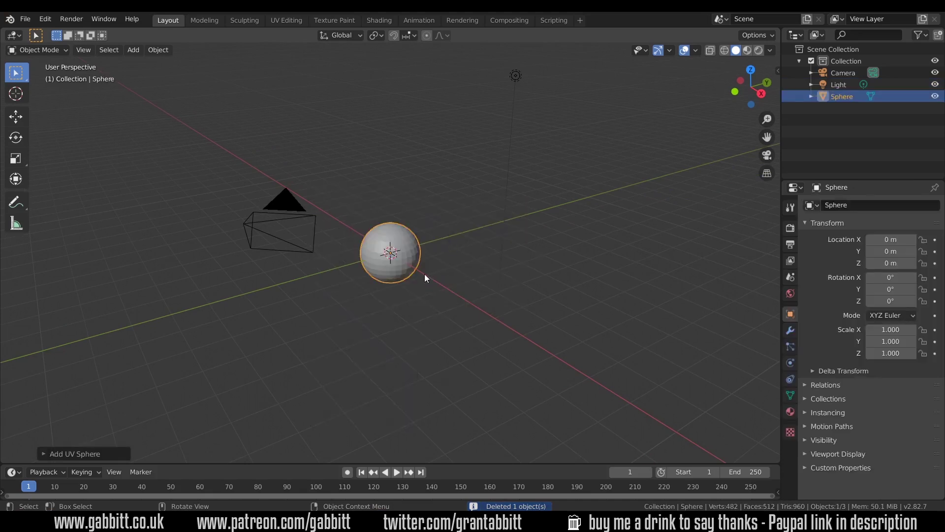
Step: Give the sphere level-2 subdivision and smooth shading
{"action": "key", "text": "ctrl+2"}
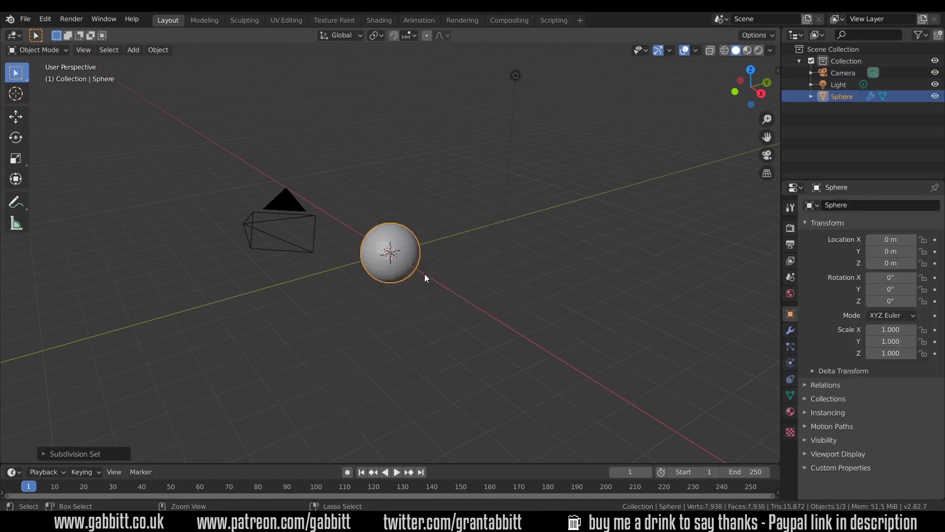
{"action": "left_click", "coordinate": [787, 331]}
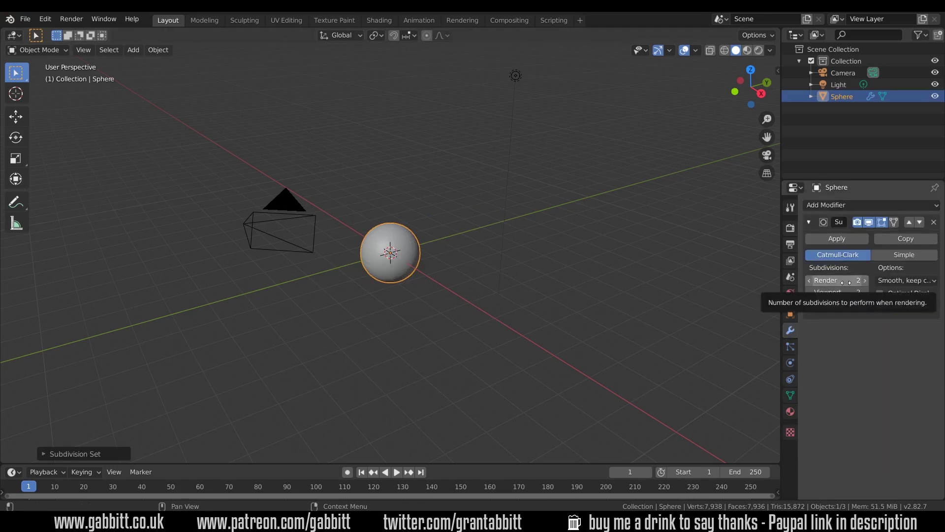
{"action": "right_click", "coordinate": [390, 251]}
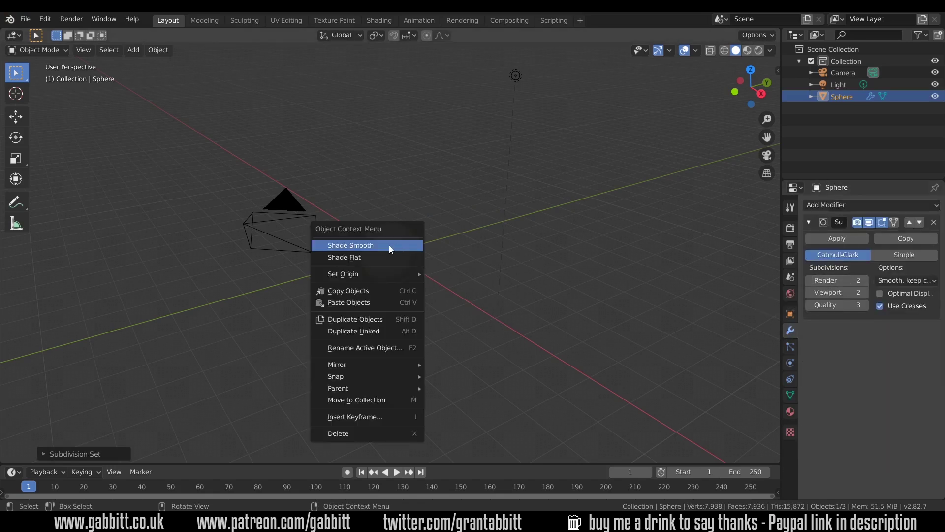
{"action": "left_click", "coordinate": [390, 247]}
Step: Move the sphere 1 m up along the Z axis
{"action": "key", "text": "g"}
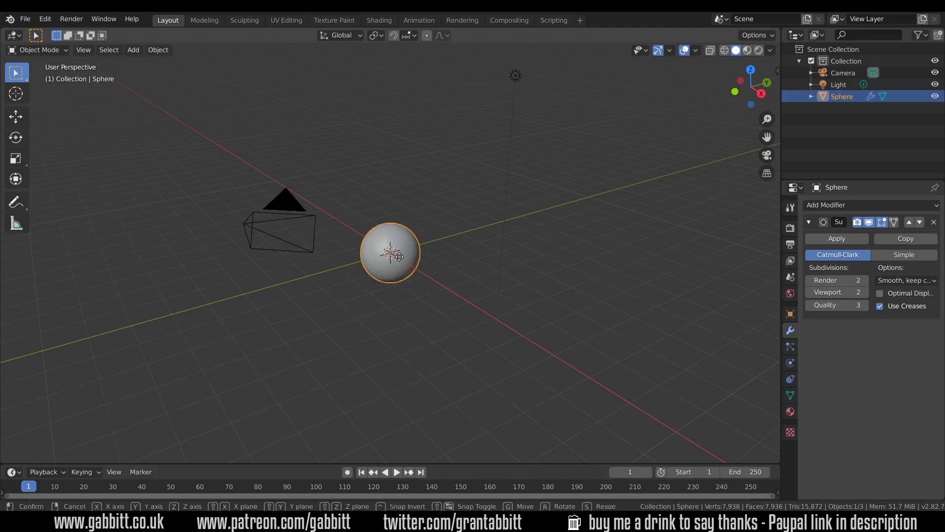
{"action": "key", "text": "z"}
{"action": "key", "text": "1"}
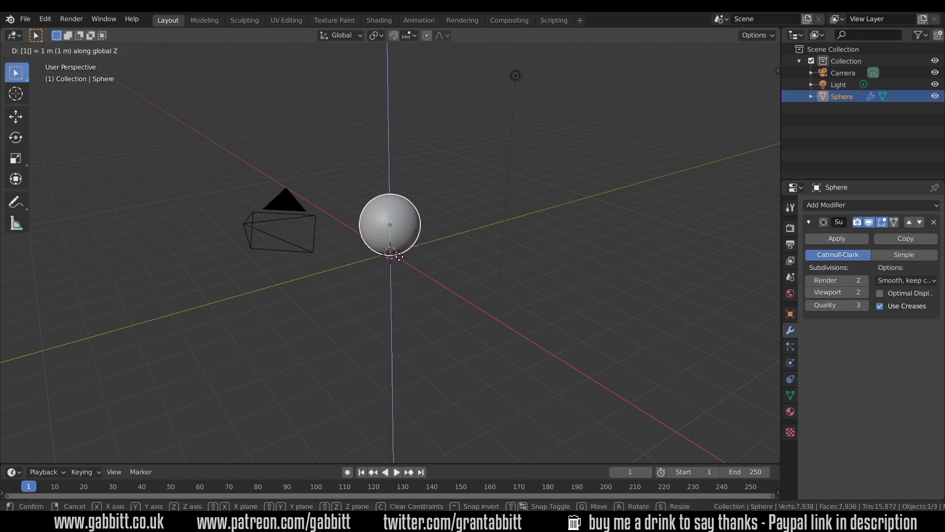
{"action": "key", "text": "Return"}
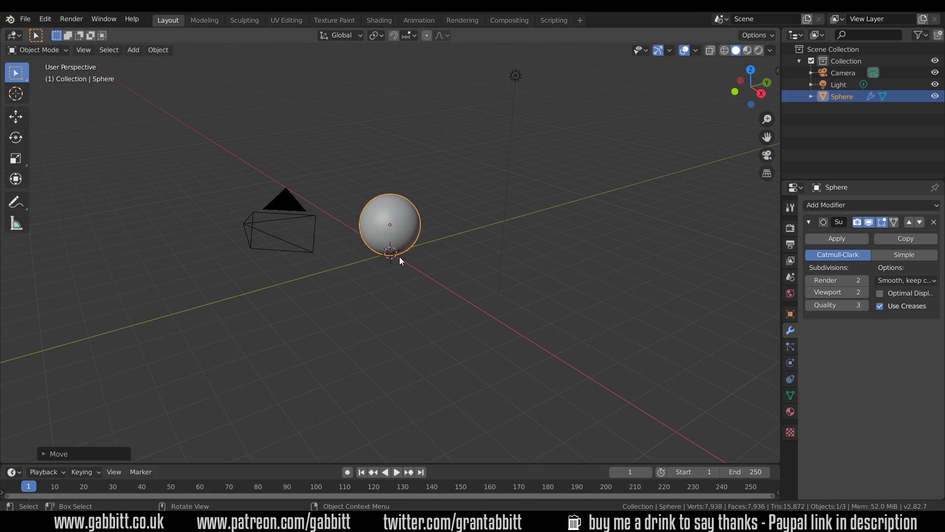
Step: In the Shading workspace, create Material.001 with a Principled BSDF for the sphere
{"action": "left_click", "coordinate": [371, 19]}
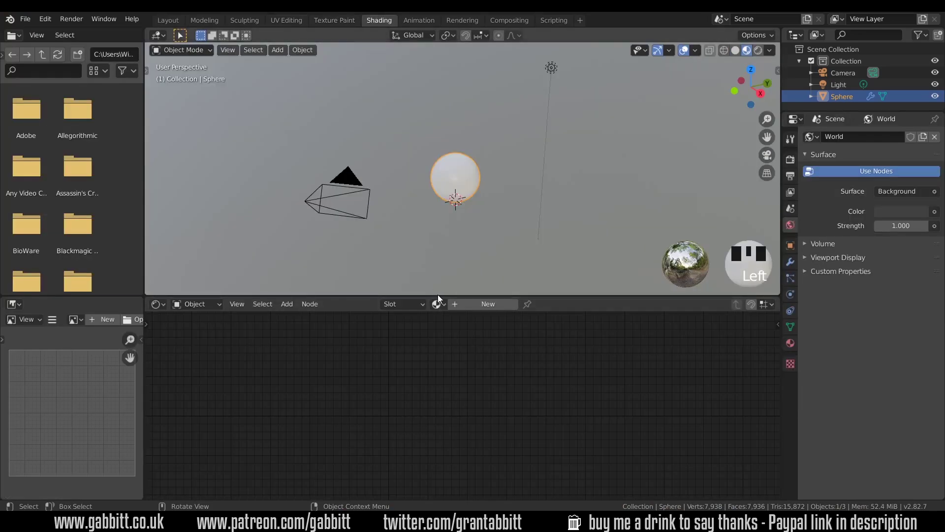
{"action": "left_click_drag", "start_coordinate": [438, 294], "coordinate": [441, 210]}
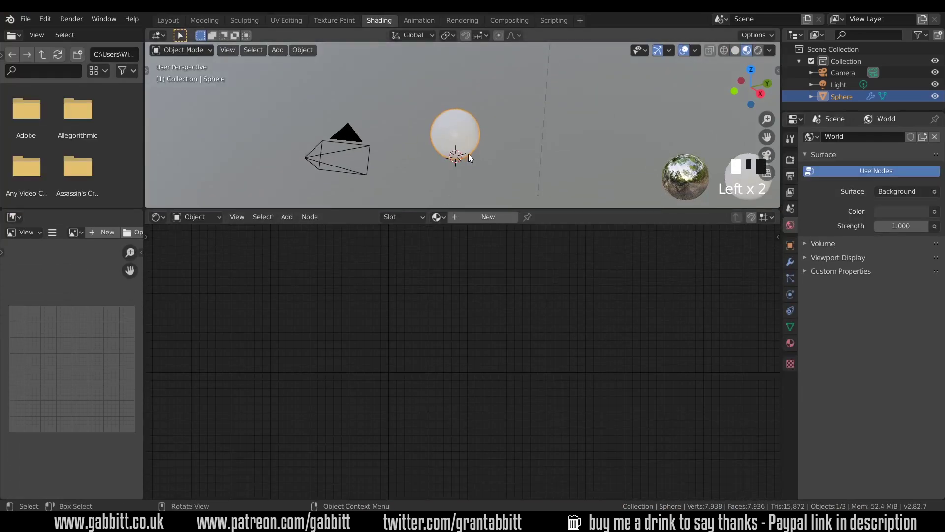
{"action": "scroll", "coordinate": [475, 146], "scroll_direction": "up", "scroll_amount": 3}
{"action": "scroll", "coordinate": [475, 147], "scroll_direction": "up", "scroll_amount": 1}
{"action": "middle_click_drag", "start_coordinate": [475, 146], "coordinate": [491, 130], "text": "shift"}
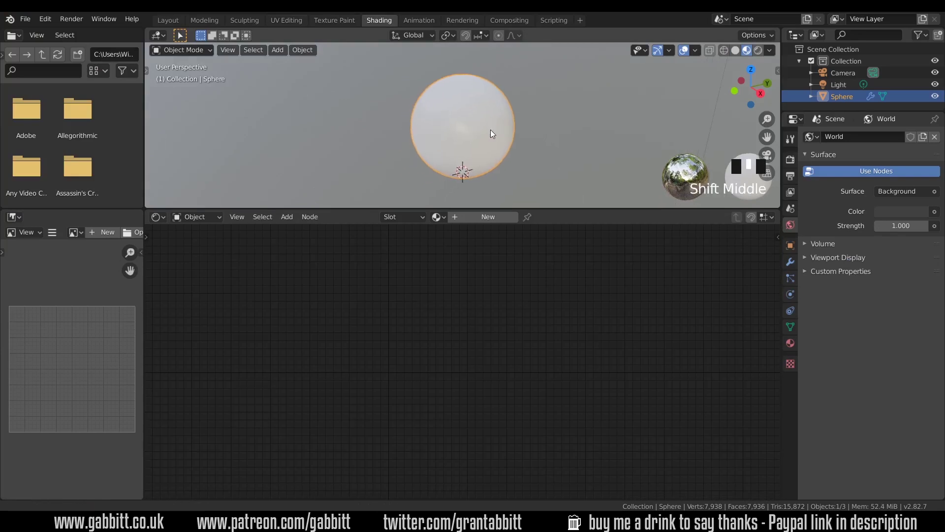
{"action": "left_click", "coordinate": [497, 216]}
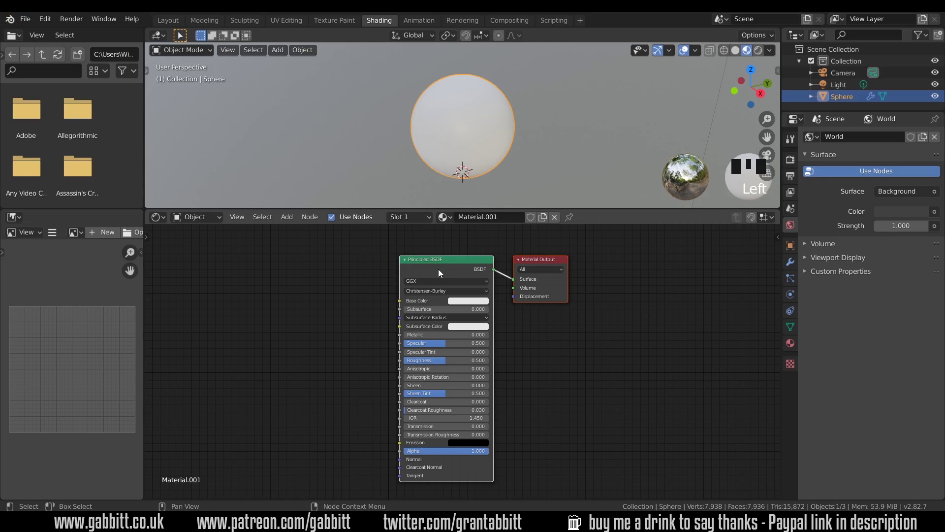
{"action": "key", "text": "alt+Tab"}
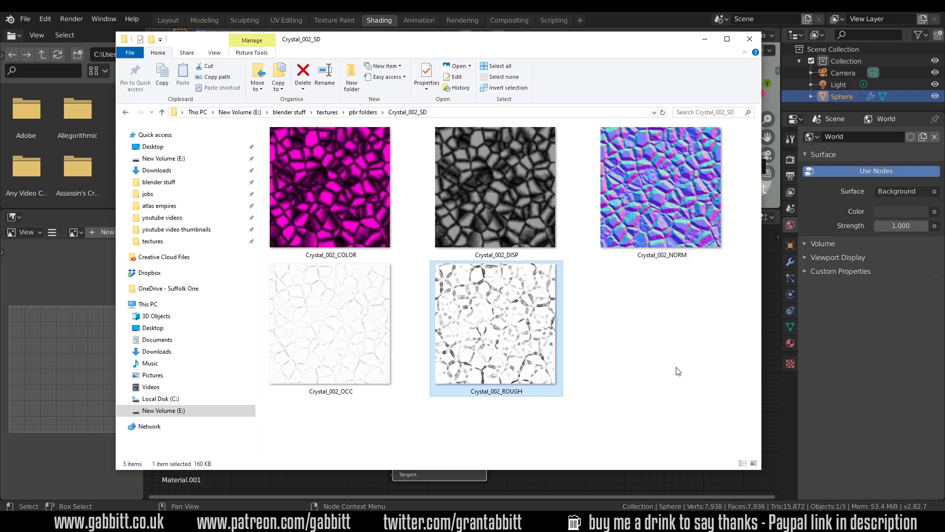
{"action": "key", "text": "alt+Tab"}
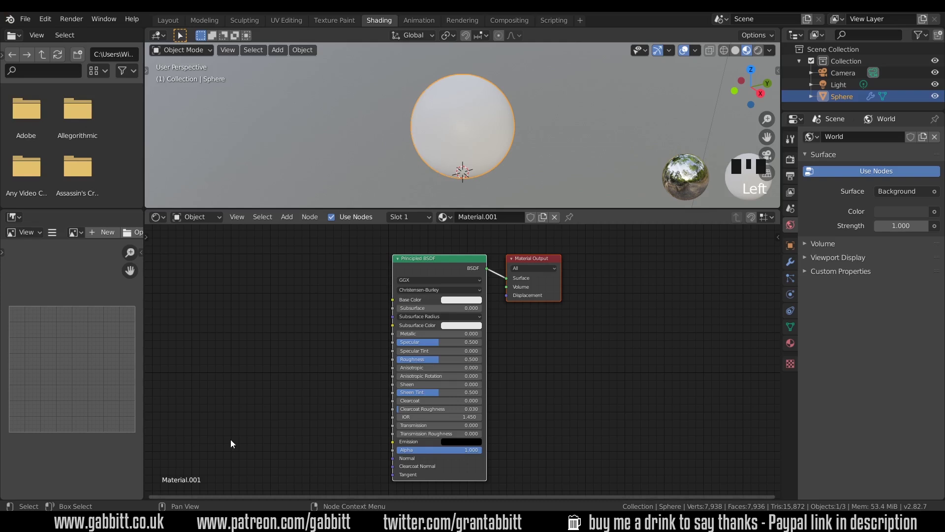
Step: Switch the node editor to World and add an Environment Texture node beside Background
{"action": "left_click_drag", "start_coordinate": [426, 265], "coordinate": [433, 265]}
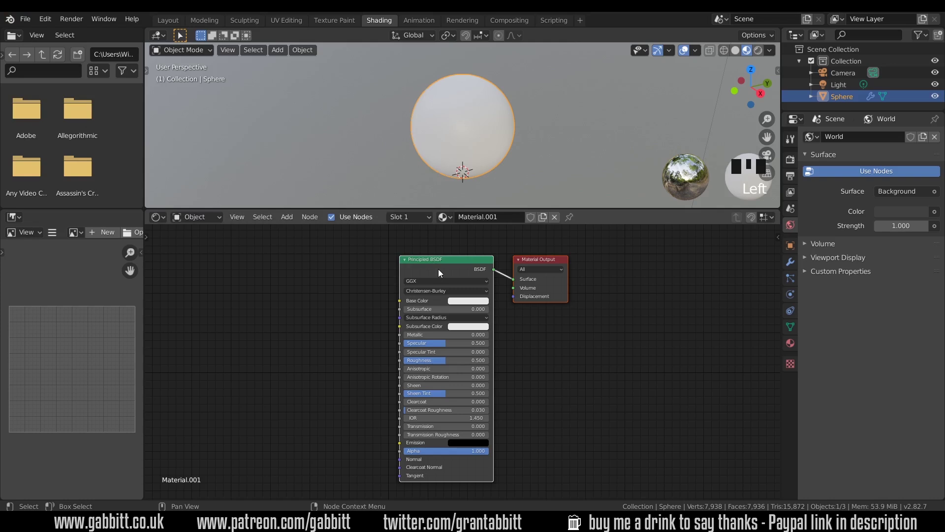
{"action": "left_click", "coordinate": [191, 220]}
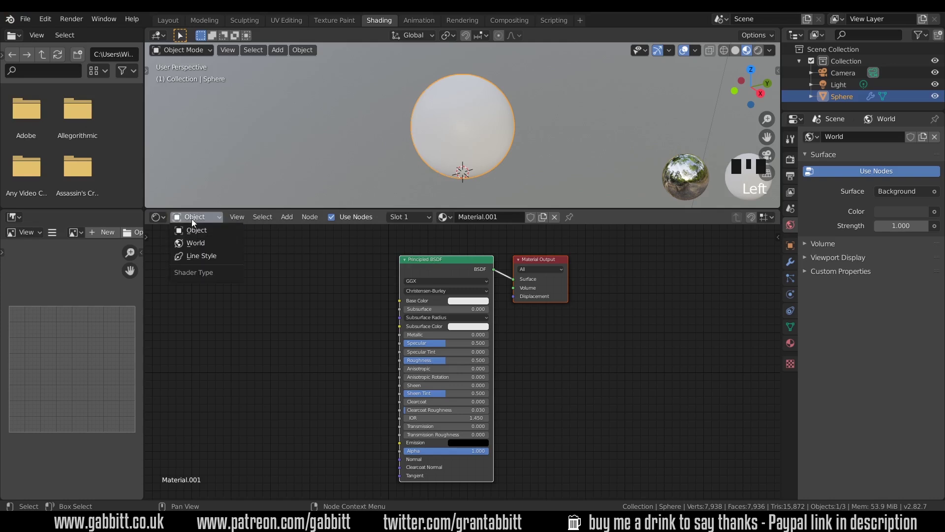
{"action": "left_click", "coordinate": [198, 244]}
{"action": "key", "text": "Home"}
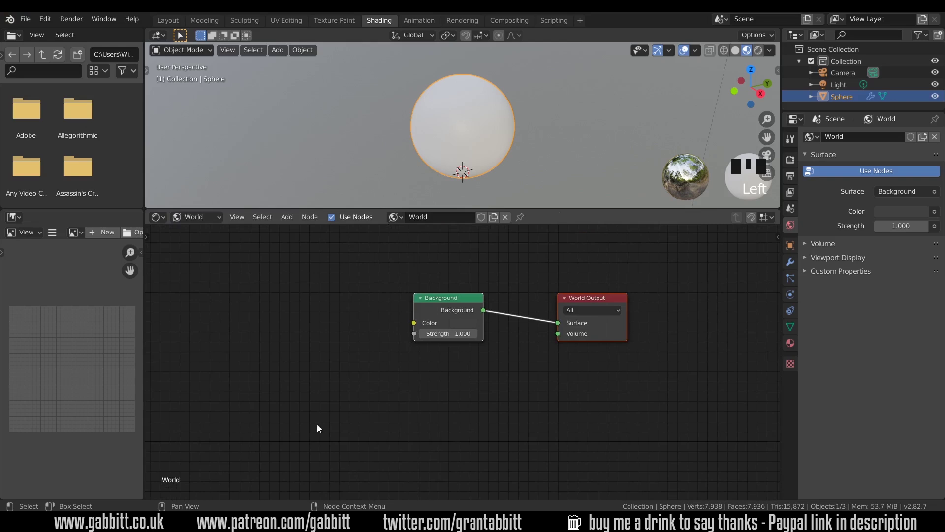
{"action": "key", "text": "shift+a"}
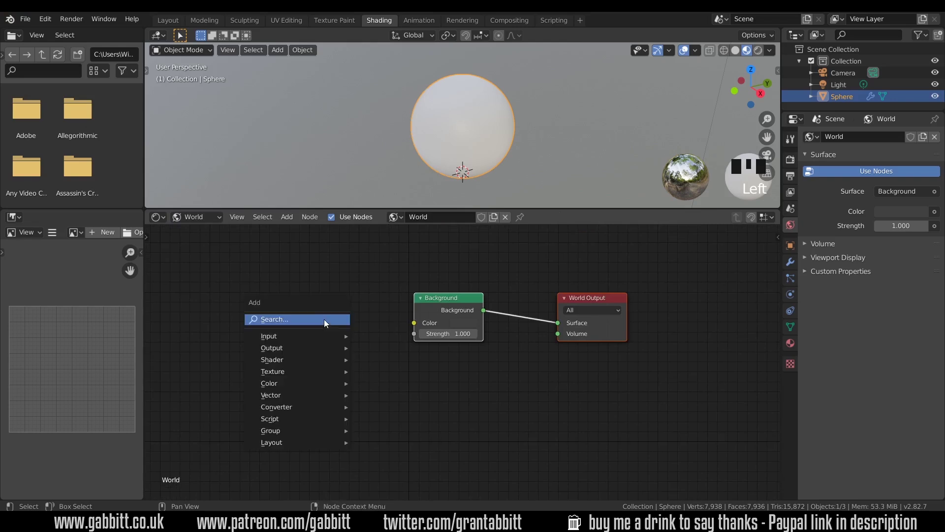
{"action": "mouse_move", "coordinate": [303, 369]}
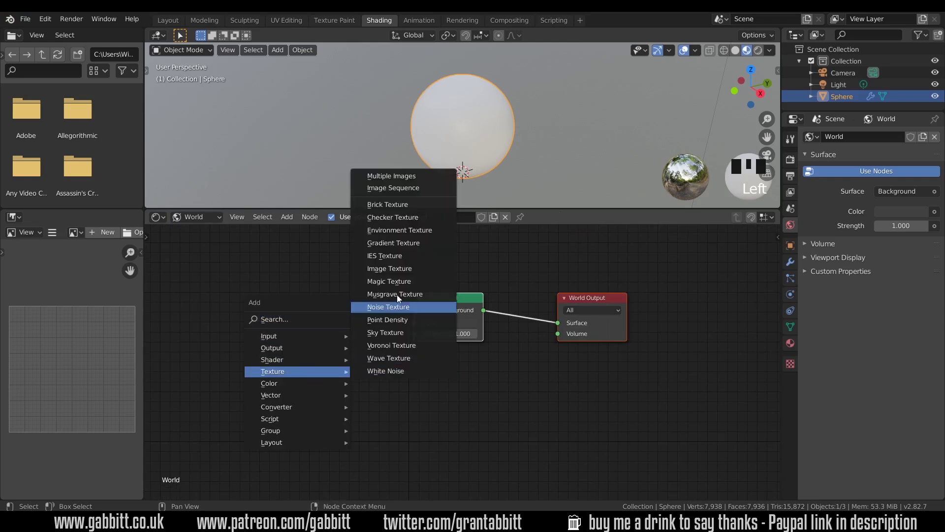
{"action": "left_click", "coordinate": [394, 230]}
{"action": "left_click", "coordinate": [243, 309]}
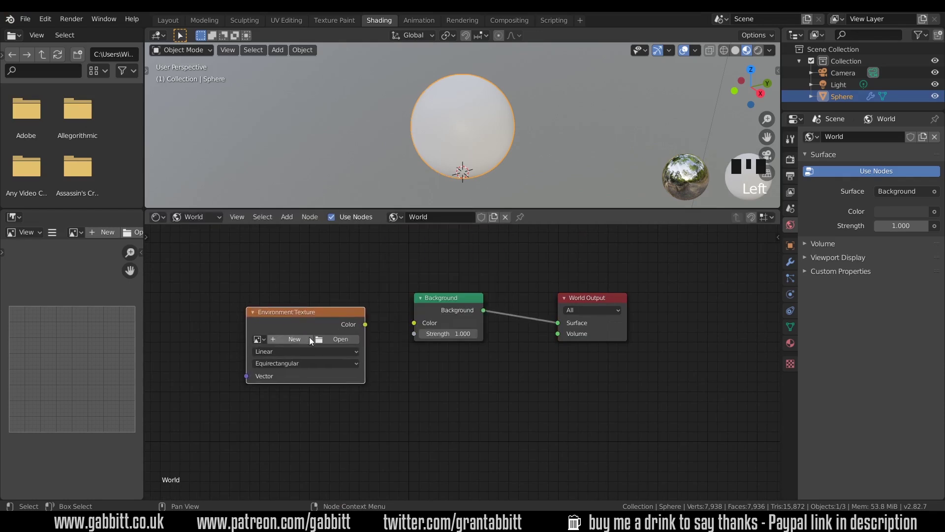
Step: Load artist_workshop_1k.hdr, wire its Color into Background Color, and preview in rendered shading
{"action": "left_click", "coordinate": [329, 344]}
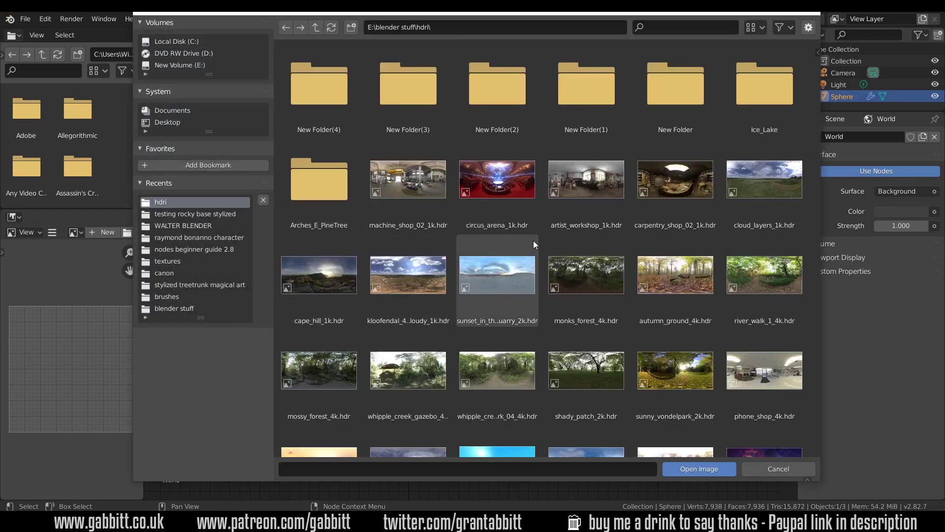
{"action": "left_click", "coordinate": [580, 184]}
{"action": "left_click", "coordinate": [699, 469]}
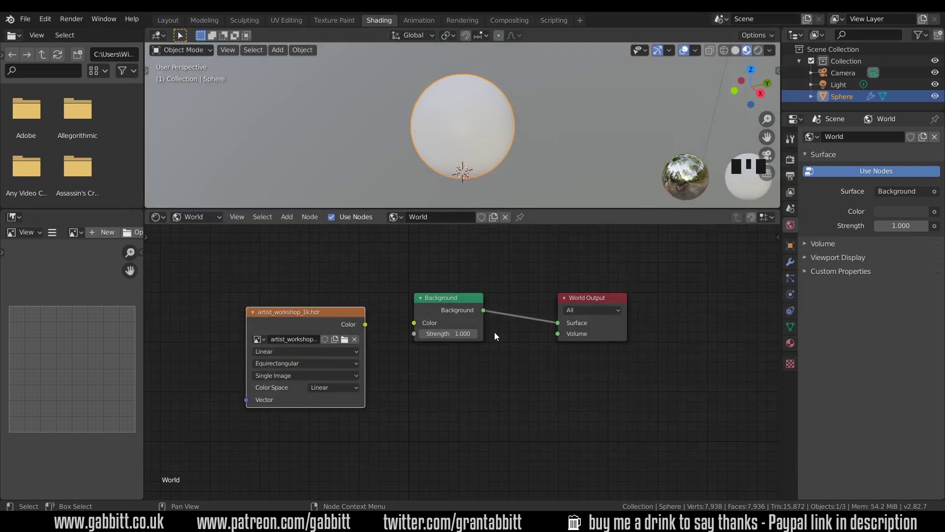
{"action": "left_click_drag", "start_coordinate": [365, 324], "coordinate": [414, 323]}
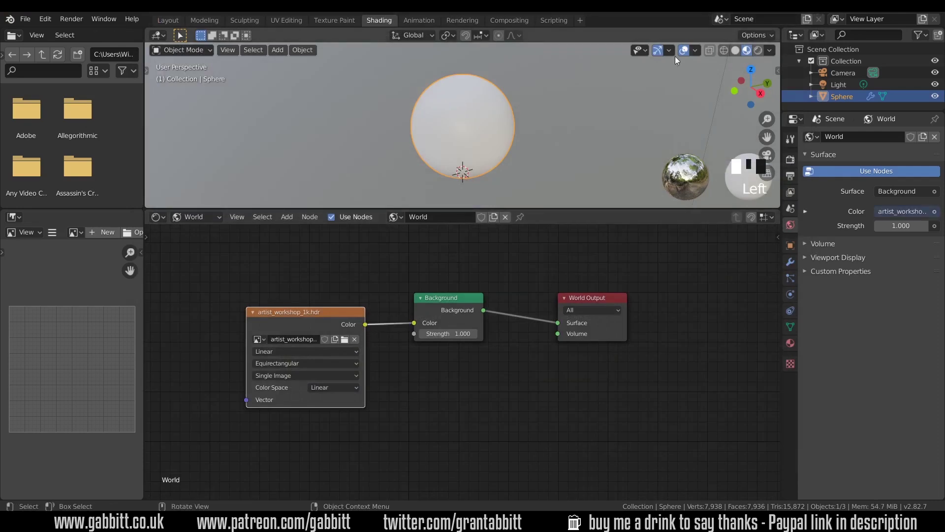
{"action": "left_click", "coordinate": [758, 50]}
{"action": "scroll", "coordinate": [463, 123], "scroll_direction": "down", "scroll_amount": 3}
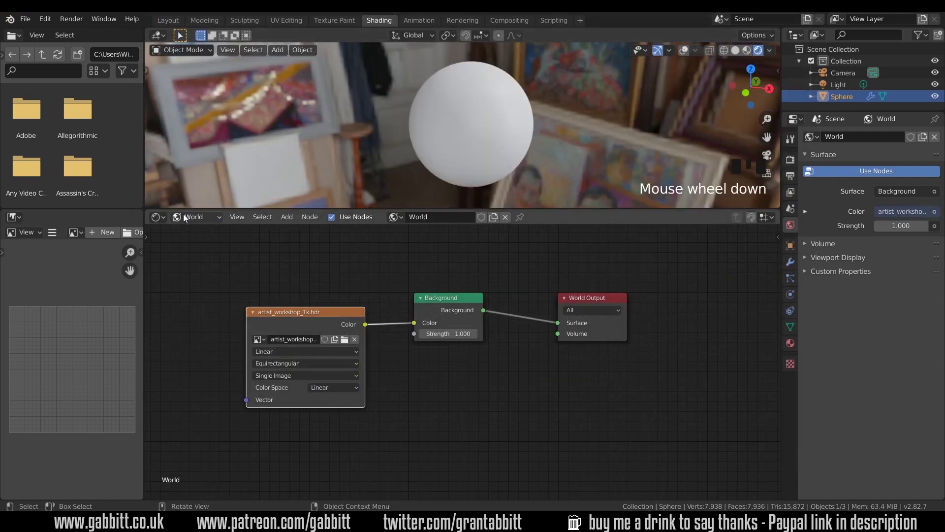
Step: Lower the sphere material's Roughness to 0.172
{"action": "left_click", "coordinate": [194, 216]}
{"action": "left_click", "coordinate": [197, 230]}
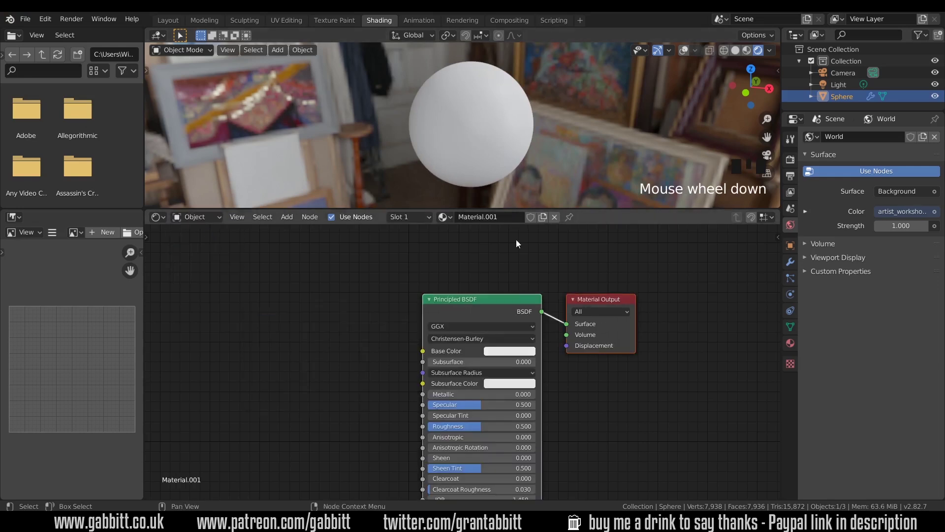
{"action": "left_click_drag", "start_coordinate": [473, 426], "coordinate": [446, 426]}
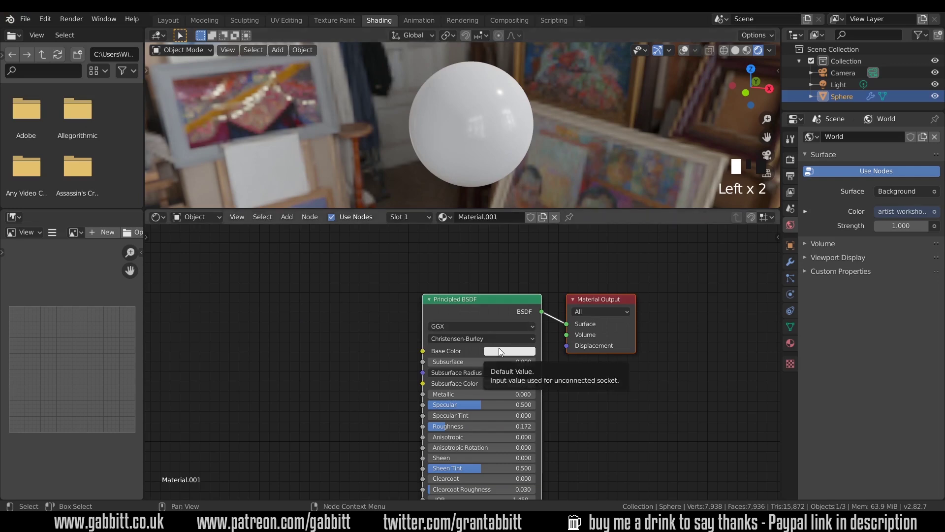
Step: Replace the world HDRI with kloofendal_48d_partly_cloudy_1k.hdr
{"action": "left_click", "coordinate": [209, 216]}
{"action": "left_click", "coordinate": [195, 243]}
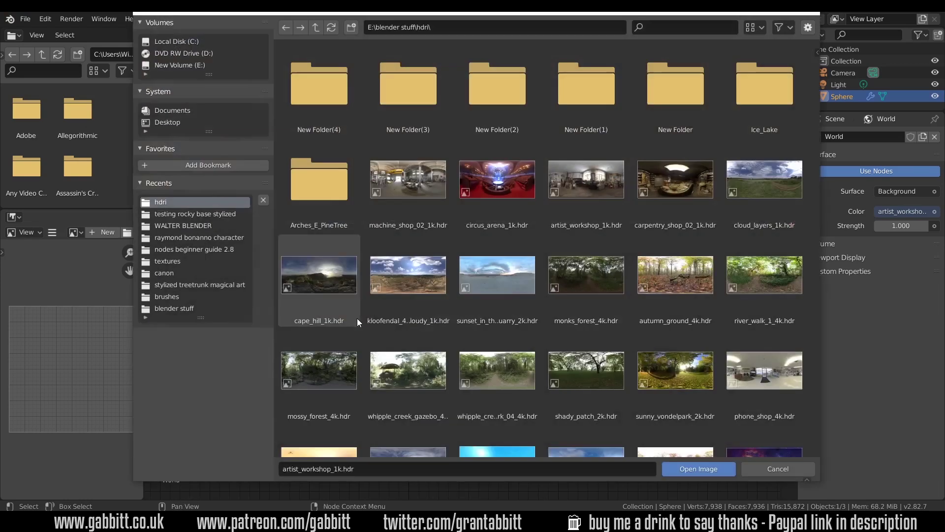
{"action": "left_click", "coordinate": [681, 460]}
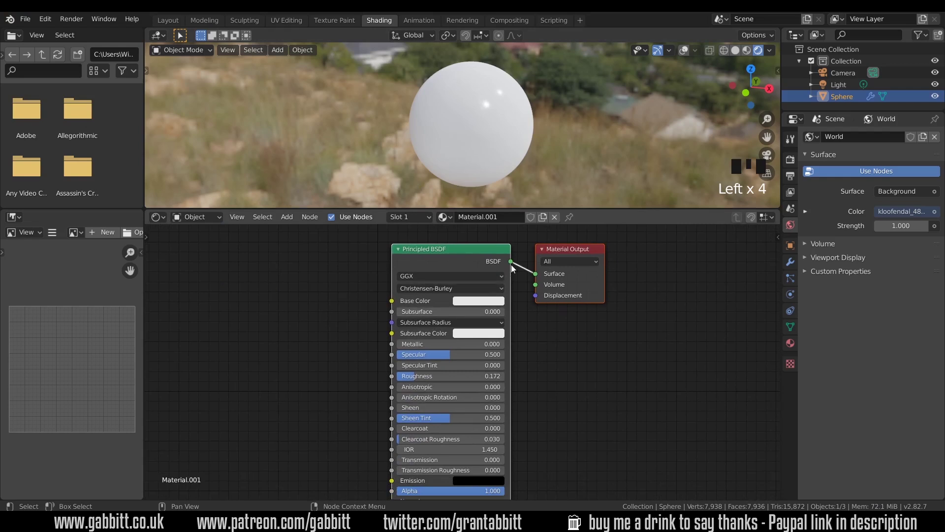
{"action": "scroll", "coordinate": [530, 332], "scroll_direction": "down", "scroll_amount": 2}
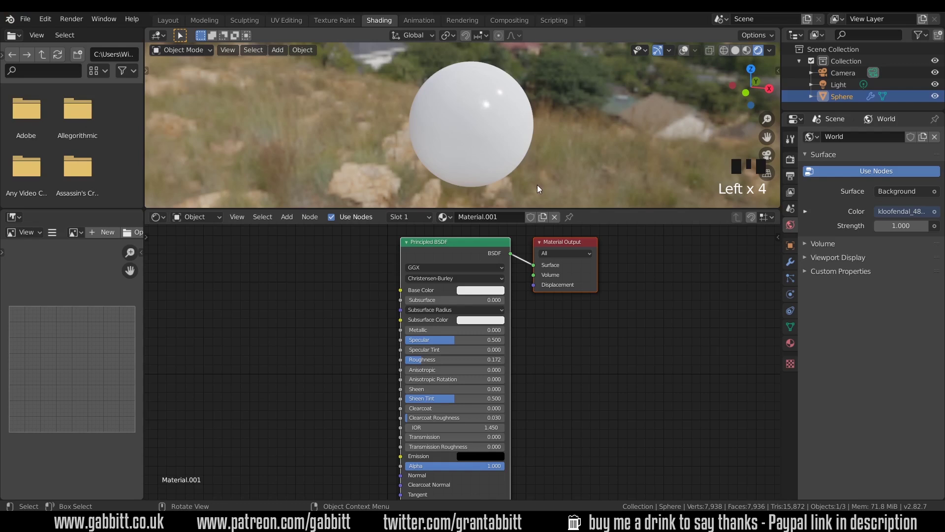
Step: Set the Base Color to a darkened orange-yellow
{"action": "left_click", "coordinate": [487, 289]}
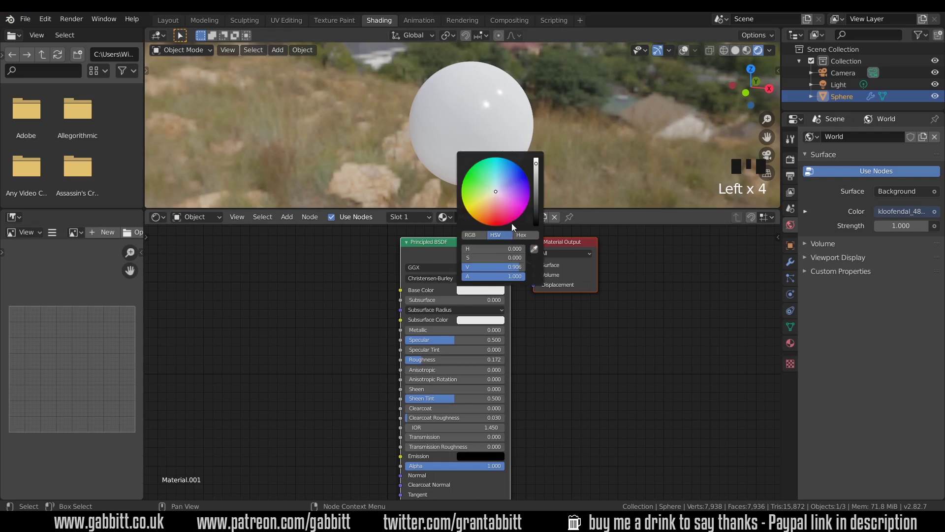
{"action": "left_click_drag", "start_coordinate": [487, 206], "coordinate": [482, 210]}
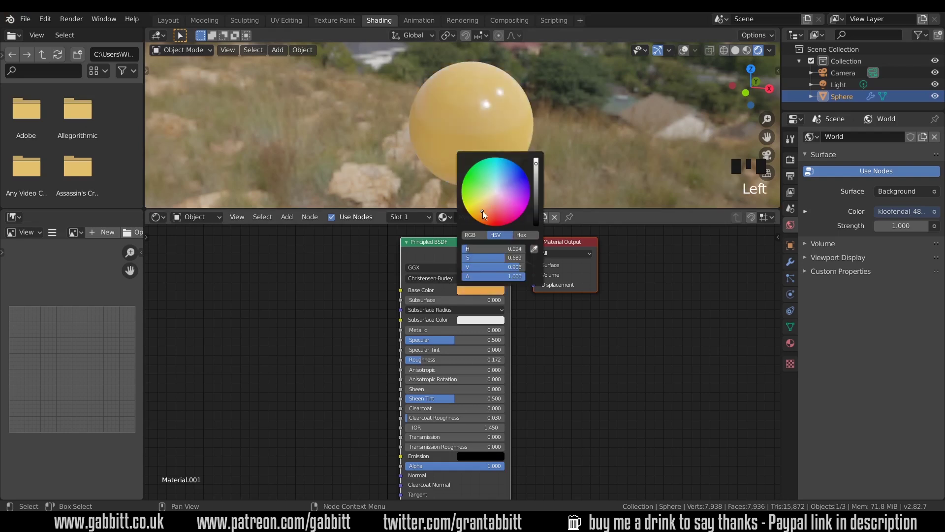
{"action": "left_click_drag", "start_coordinate": [536, 162], "coordinate": [536, 184]}
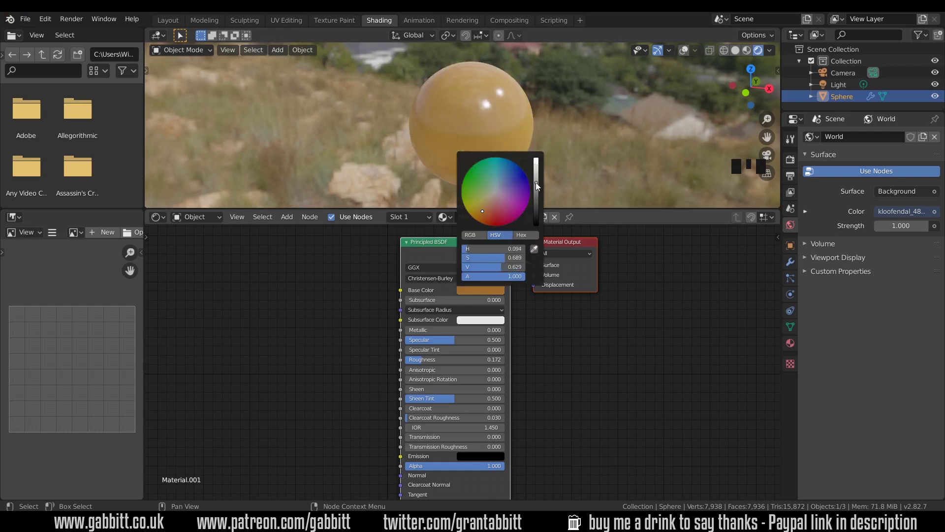
Step: Set Metallic to 1 and Roughness to 0.126 for polished gold
{"action": "left_click", "coordinate": [419, 330]}
{"action": "type", "text": "1"}
{"action": "key", "text": "Return"}
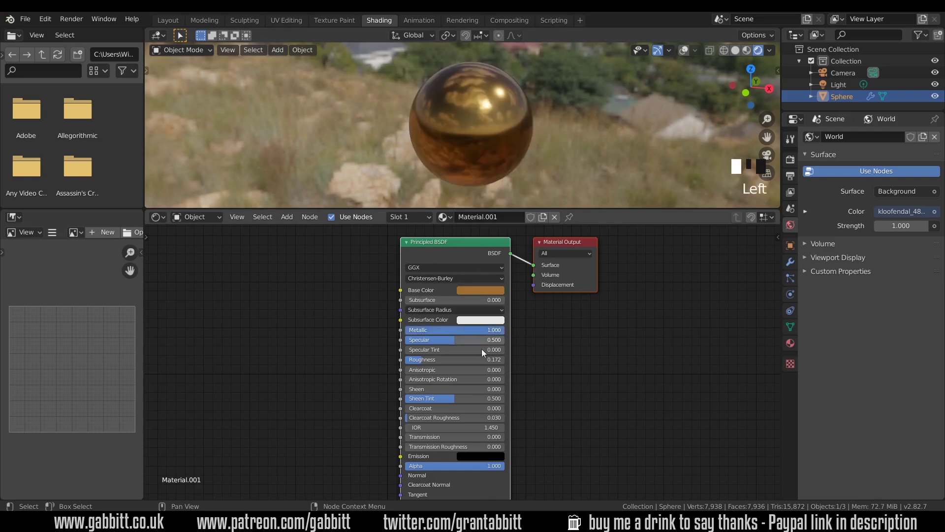
{"action": "left_click_drag", "start_coordinate": [420, 364], "coordinate": [415, 364]}
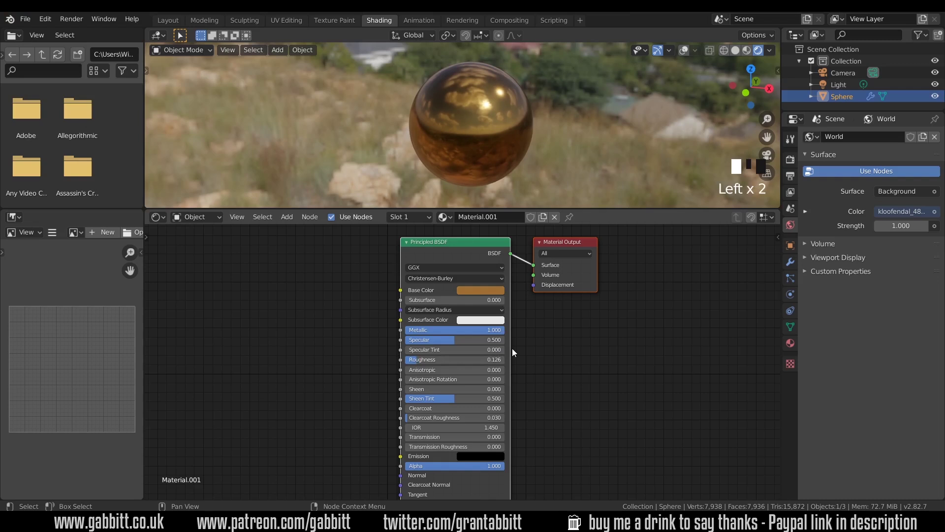
{"action": "scroll", "coordinate": [490, 162], "scroll_direction": "up", "scroll_amount": 2}
{"action": "middle_click_drag", "start_coordinate": [490, 161], "coordinate": [571, 209]}
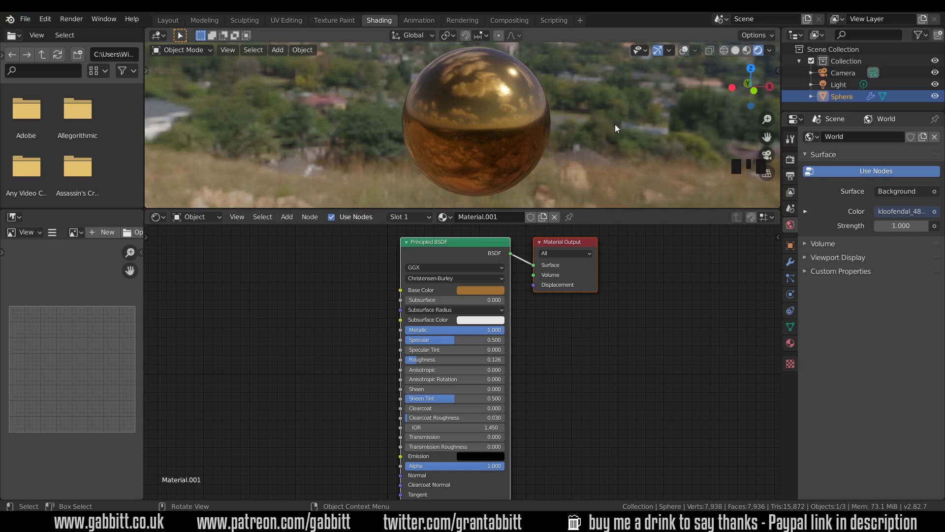
Step: Drag the Crystal_002 COLOR, ROUGH and NORM images from Crystal_002_SD into the Shader Editor
{"action": "left_click_drag", "start_coordinate": [944, 296], "coordinate": [560, 58]}
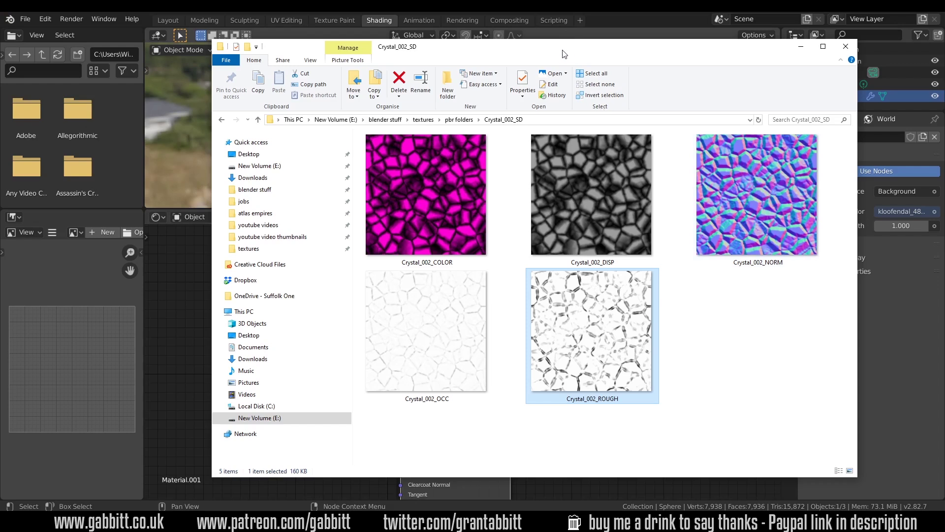
{"action": "left_click_drag", "start_coordinate": [562, 50], "coordinate": [686, 71]}
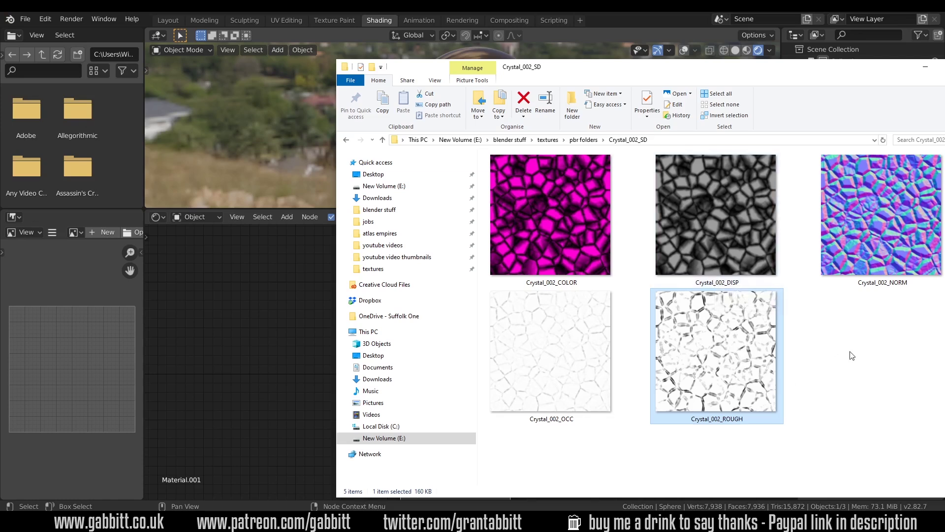
{"action": "left_click_drag", "start_coordinate": [546, 228], "coordinate": [235, 285]}
{"action": "left_click_drag", "start_coordinate": [724, 353], "coordinate": [256, 433]}
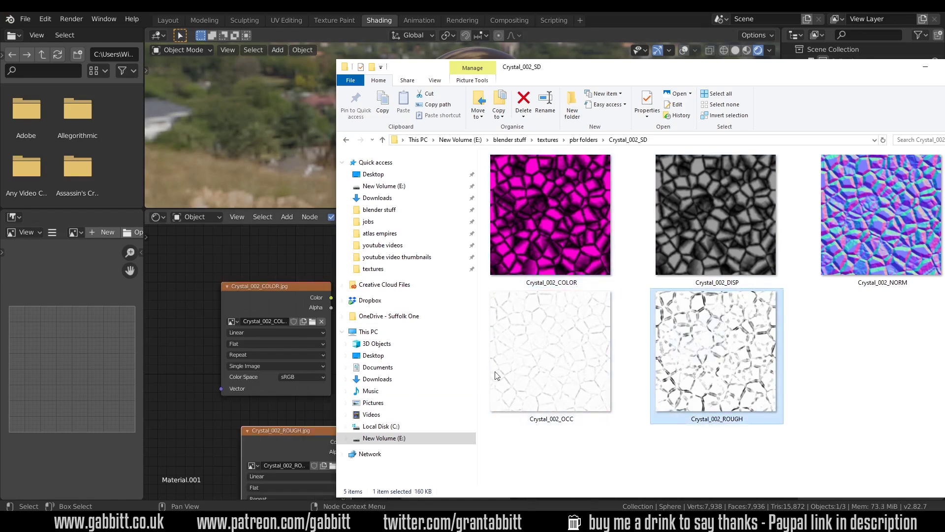
{"action": "left_click_drag", "start_coordinate": [861, 266], "coordinate": [278, 382]}
{"action": "left_click_drag", "start_coordinate": [199, 430], "coordinate": [205, 432]}
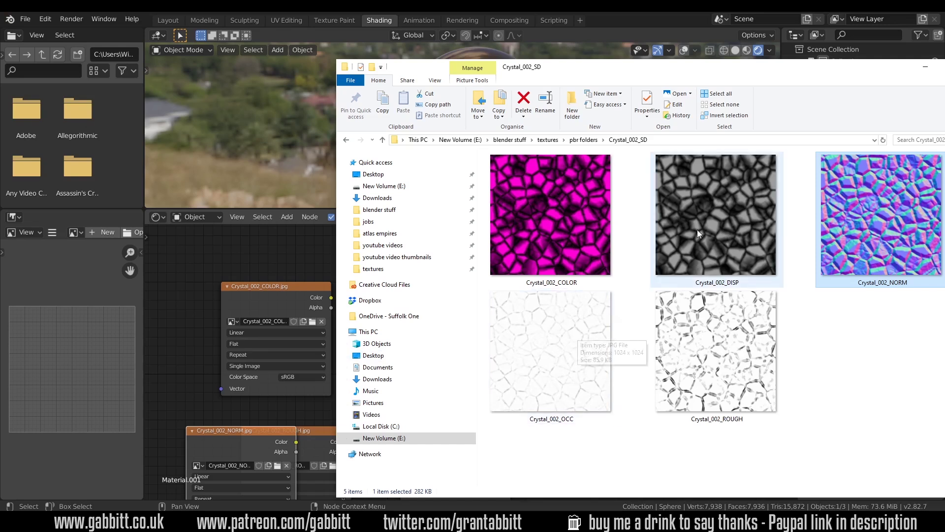
{"action": "left_click", "coordinate": [293, 262]}
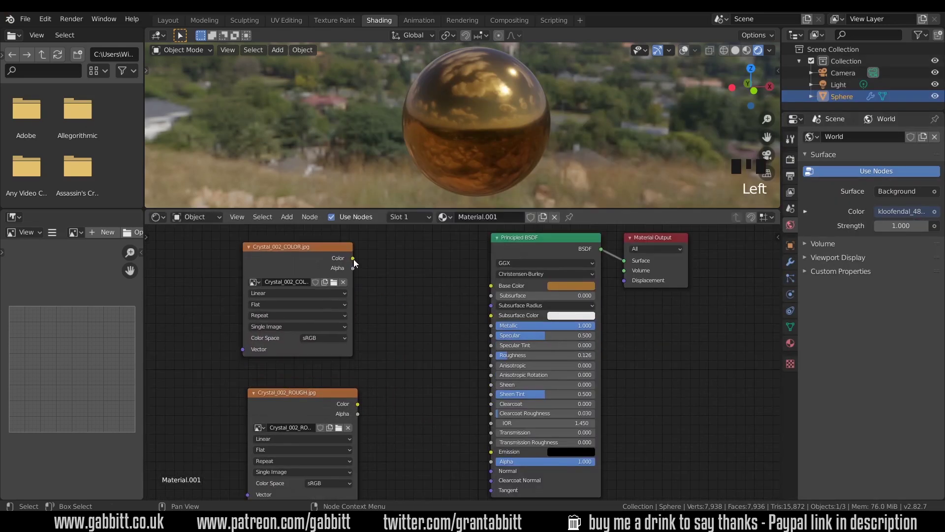
Step: Link the colour map to Base Color, reset Metallic to 0, and feed the Non-Color roughness map into Roughness
{"action": "left_click_drag", "start_coordinate": [353, 259], "coordinate": [491, 285]}
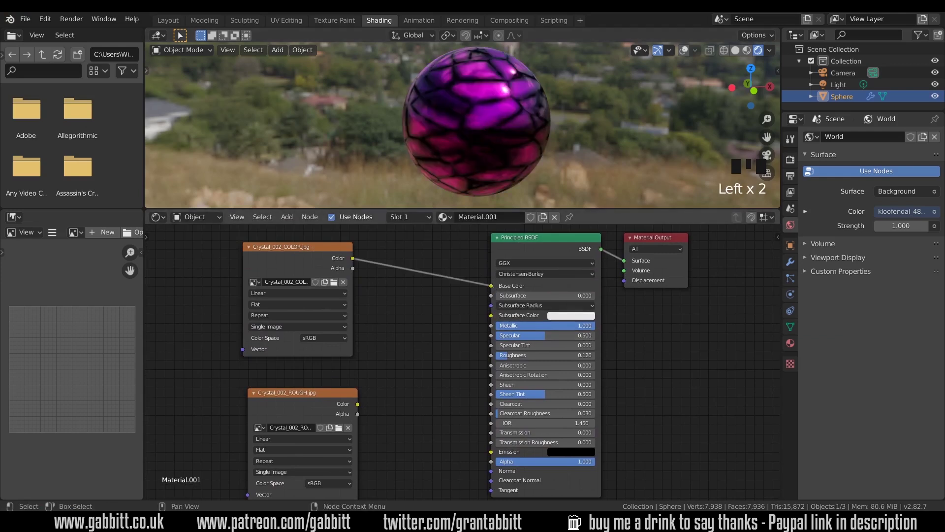
{"action": "left_click_drag", "start_coordinate": [567, 325], "coordinate": [512, 326]}
{"action": "left_click_drag", "start_coordinate": [305, 392], "coordinate": [492, 356]}
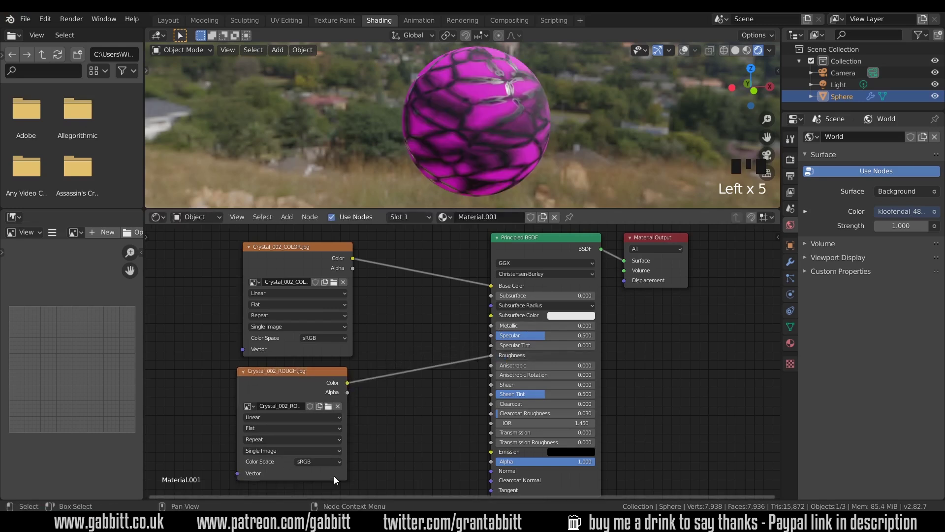
{"action": "left_click", "coordinate": [317, 461]}
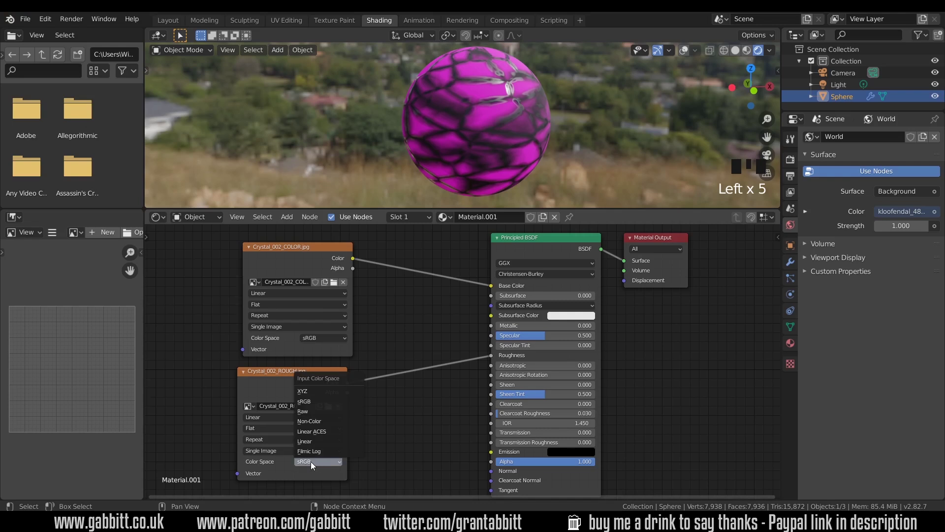
{"action": "left_click", "coordinate": [329, 420]}
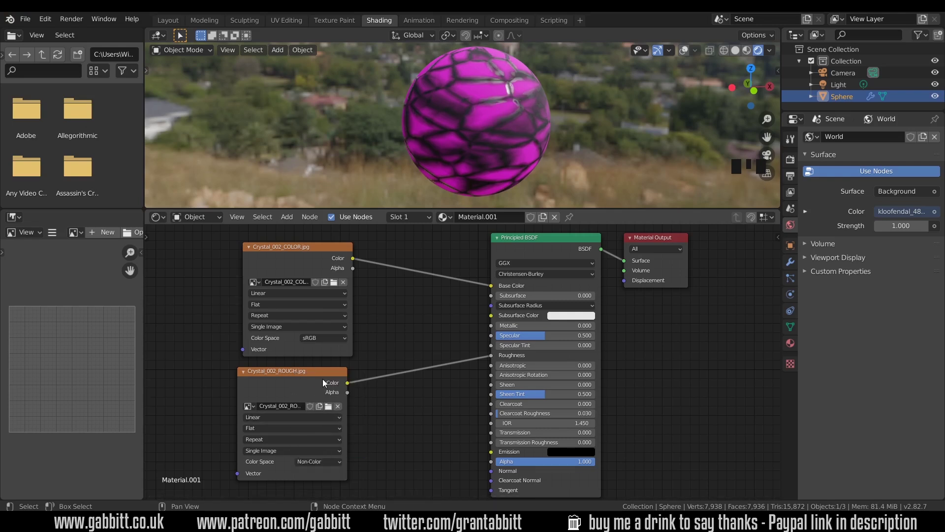
{"action": "middle_click_drag", "start_coordinate": [498, 147], "coordinate": [551, 125]}
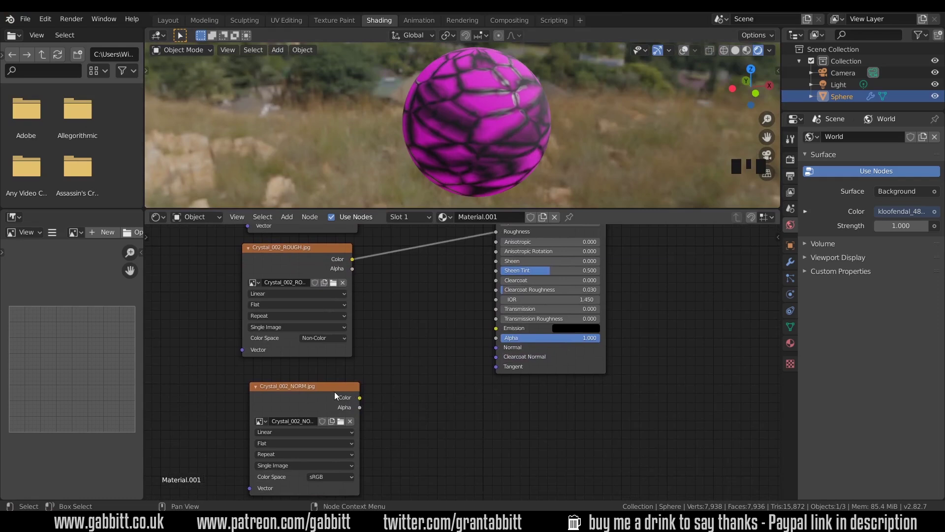
{"action": "key", "text": "alt+Tab"}
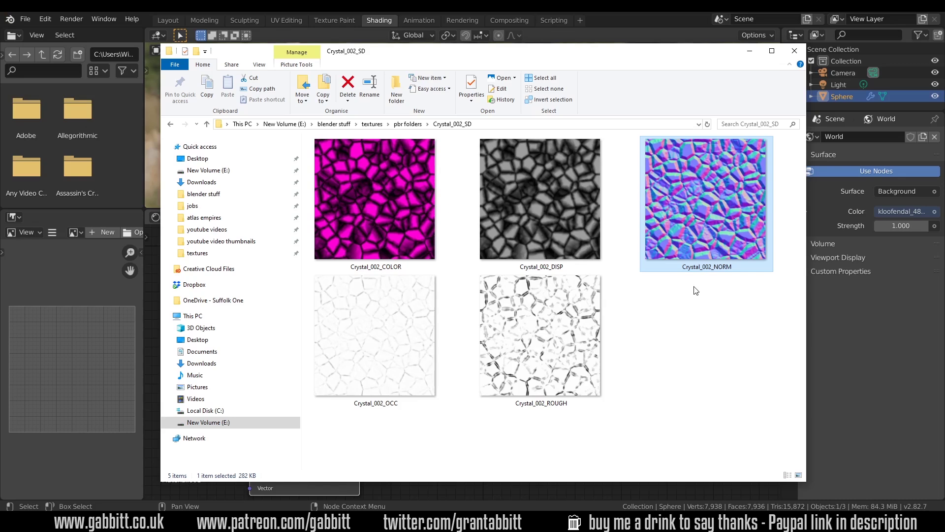
{"action": "key", "text": "alt+Tab"}
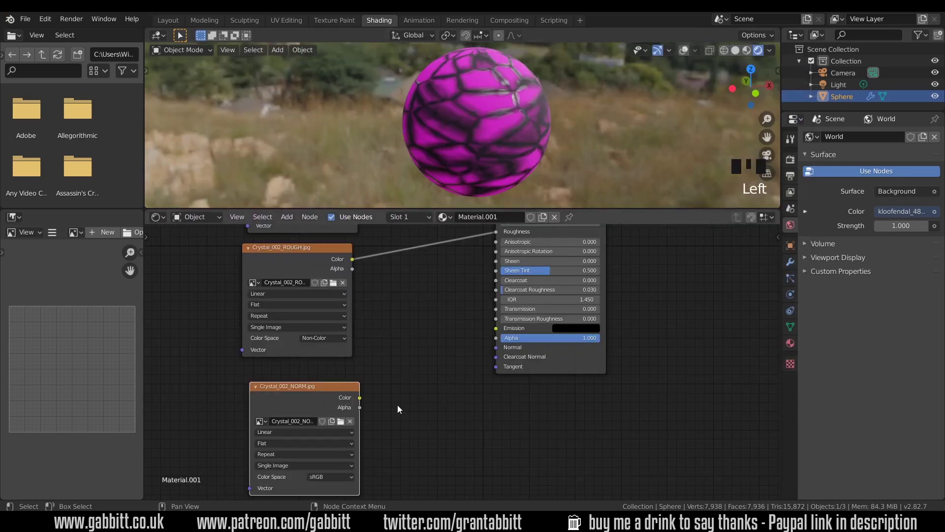
{"action": "left_click_drag", "start_coordinate": [361, 398], "coordinate": [486, 351]}
Step: Drop the dangling link and add a Normal Map node between the NORM image and shader
{"action": "left_click", "coordinate": [468, 370]}
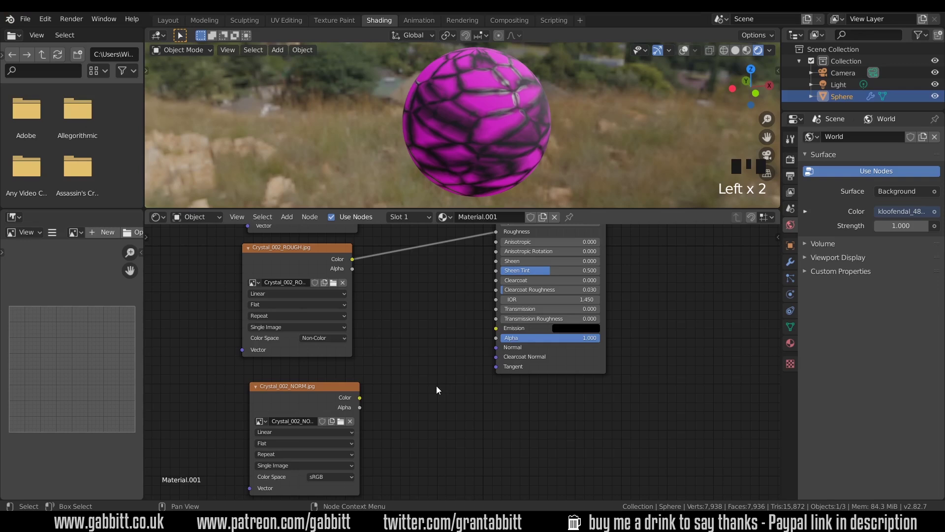
{"action": "key", "text": "shift+a"}
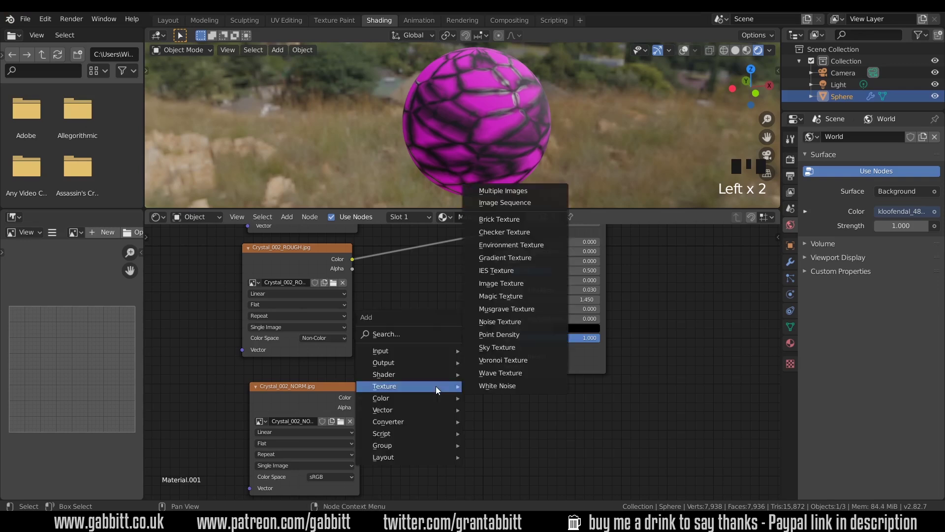
{"action": "mouse_move", "coordinate": [426, 411]}
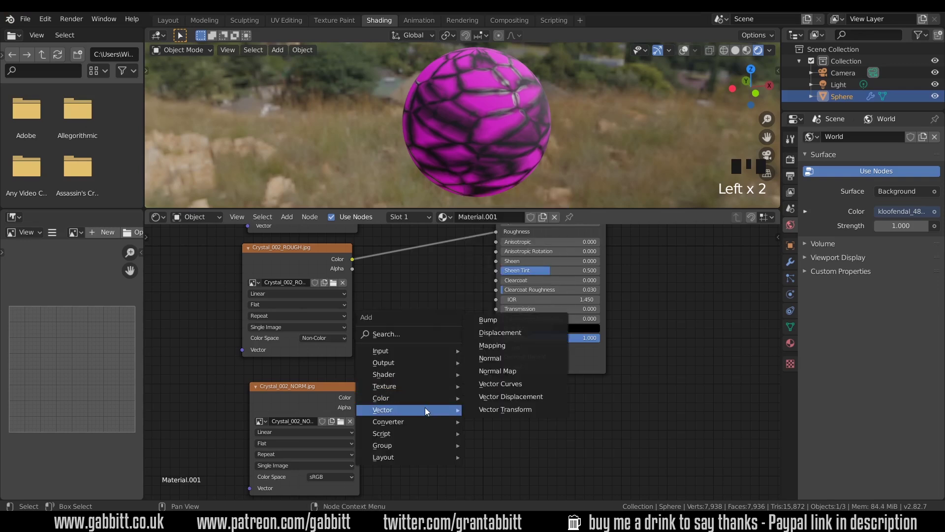
{"action": "left_click", "coordinate": [516, 369]}
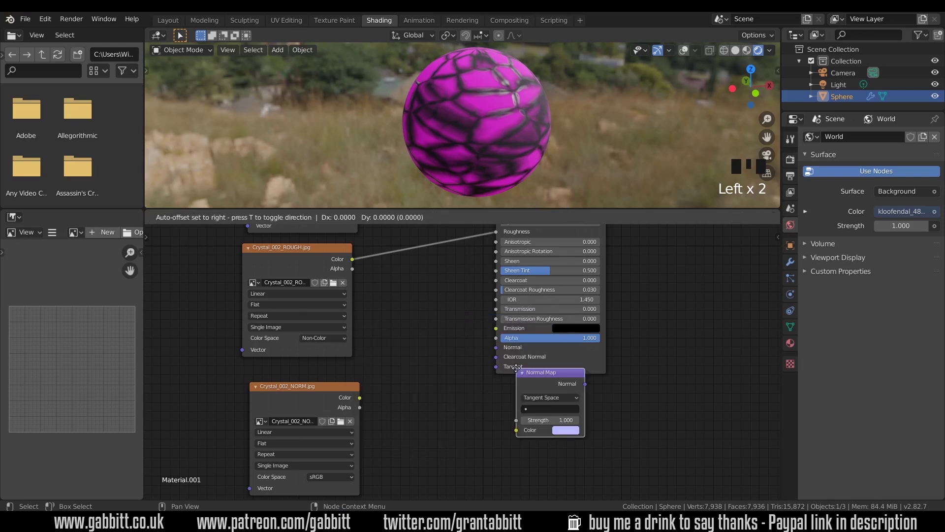
{"action": "left_click", "coordinate": [395, 327]}
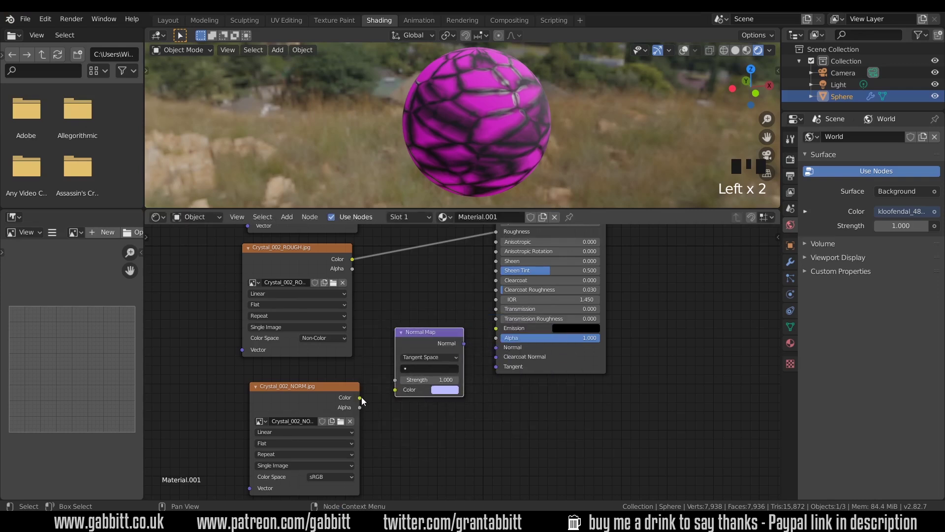
Step: Route NORM Color through the Normal Map into the BSDF Normal, with NORM set to Non-Color
{"action": "left_click_drag", "start_coordinate": [360, 397], "coordinate": [397, 391]}
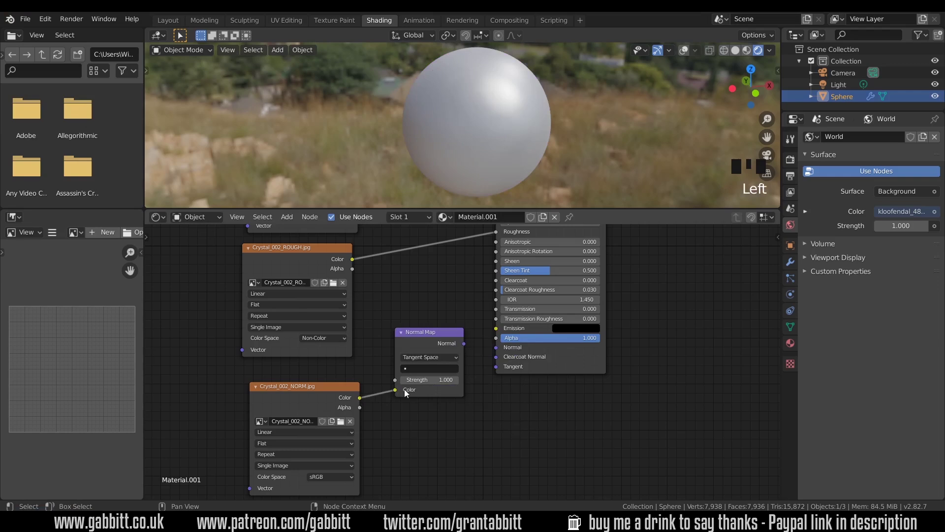
{"action": "left_click_drag", "start_coordinate": [465, 343], "coordinate": [497, 347]}
{"action": "mouse_move", "coordinate": [465, 133]}
{"action": "middle_mouse_down"}
{"action": "mouse_move", "coordinate": [607, 94]}
{"action": "mouse_move", "coordinate": [612, 107]}
{"action": "middle_mouse_up"}
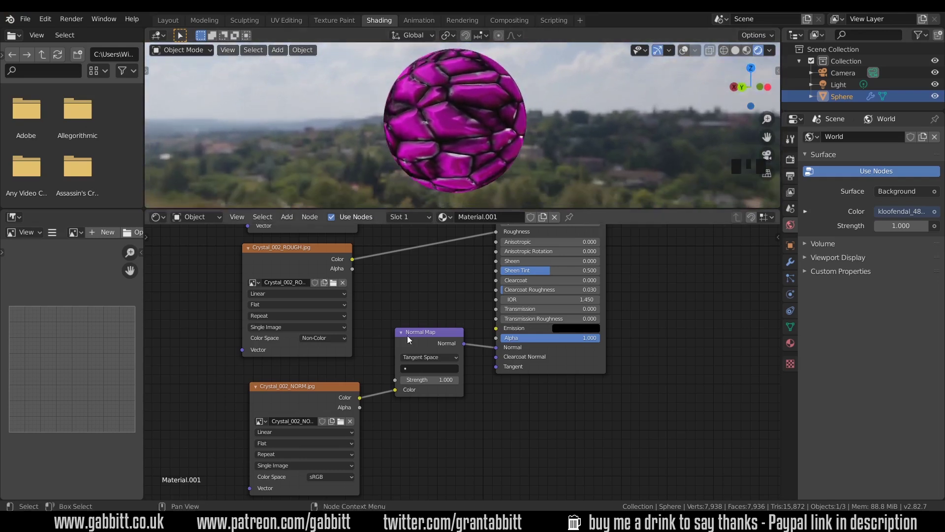
{"action": "left_click", "coordinate": [321, 476]}
{"action": "left_click", "coordinate": [330, 438]}
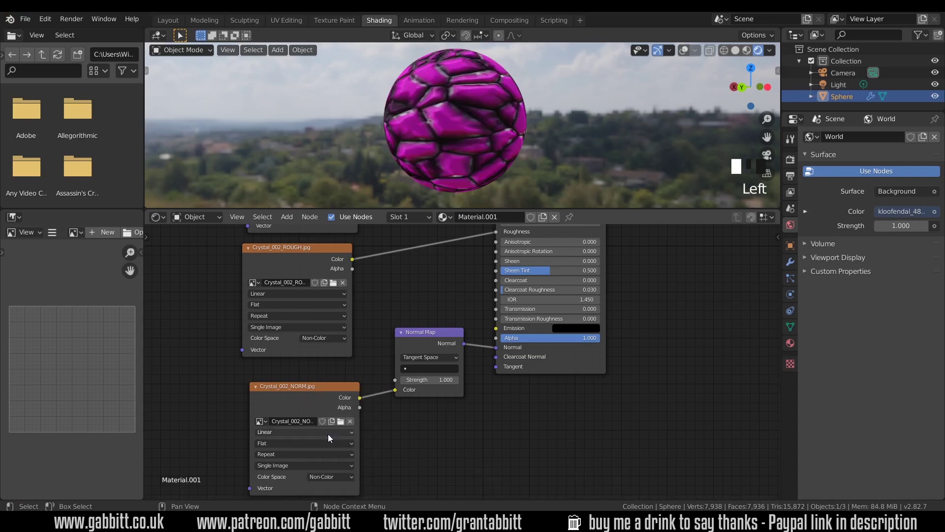
{"action": "middle_click_drag", "start_coordinate": [435, 103], "coordinate": [472, 123]}
{"action": "scroll", "coordinate": [471, 118], "scroll_direction": "up", "scroll_amount": 3}
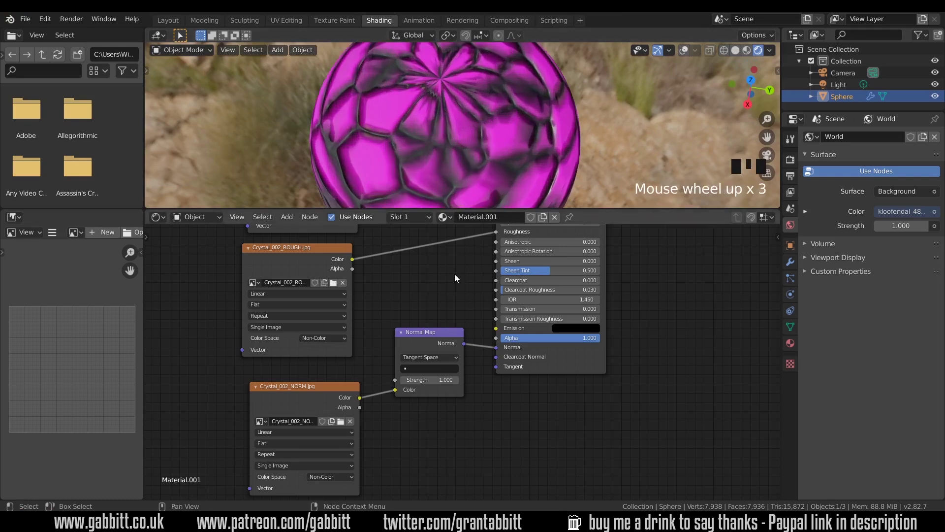
{"action": "middle_click_drag", "start_coordinate": [454, 274], "coordinate": [436, 350], "text": "ctrl"}
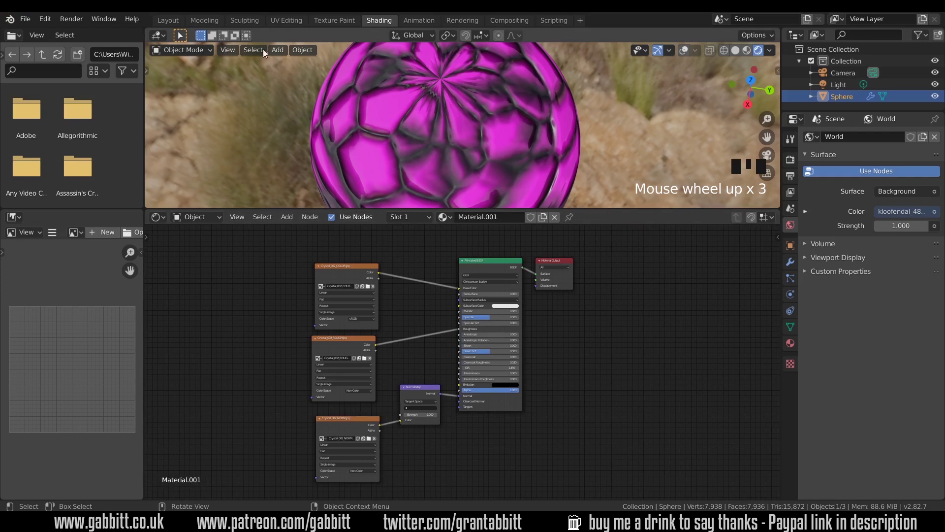
{"action": "left_click", "coordinate": [188, 49]}
{"action": "left_click", "coordinate": [190, 76]}
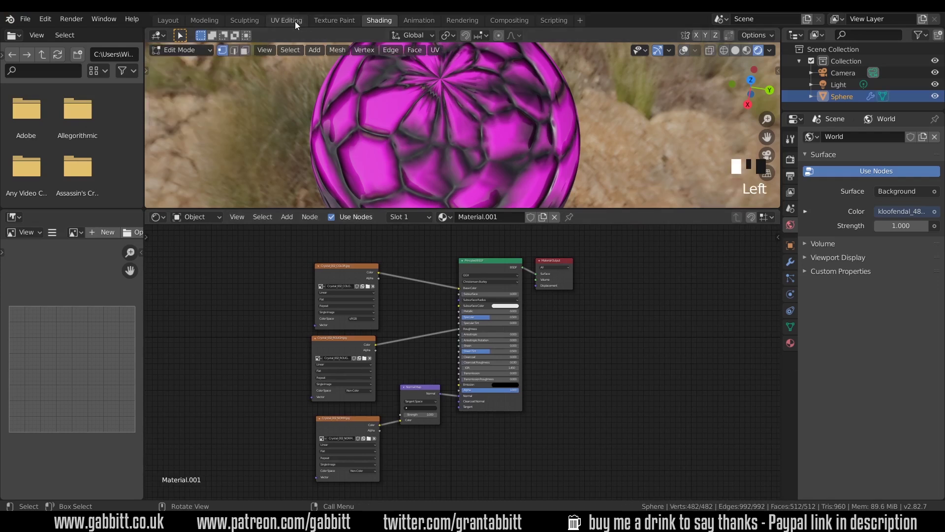
{"action": "left_click", "coordinate": [294, 22]}
{"action": "key", "text": "Home"}
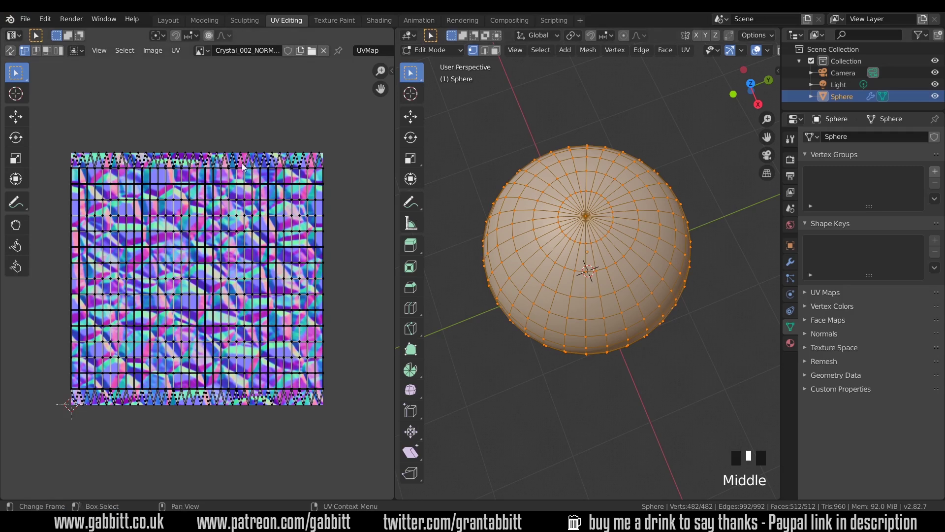
{"action": "scroll", "coordinate": [685, 50], "scroll_direction": "down", "scroll_amount": 4}
{"action": "left_click", "coordinate": [748, 50]}
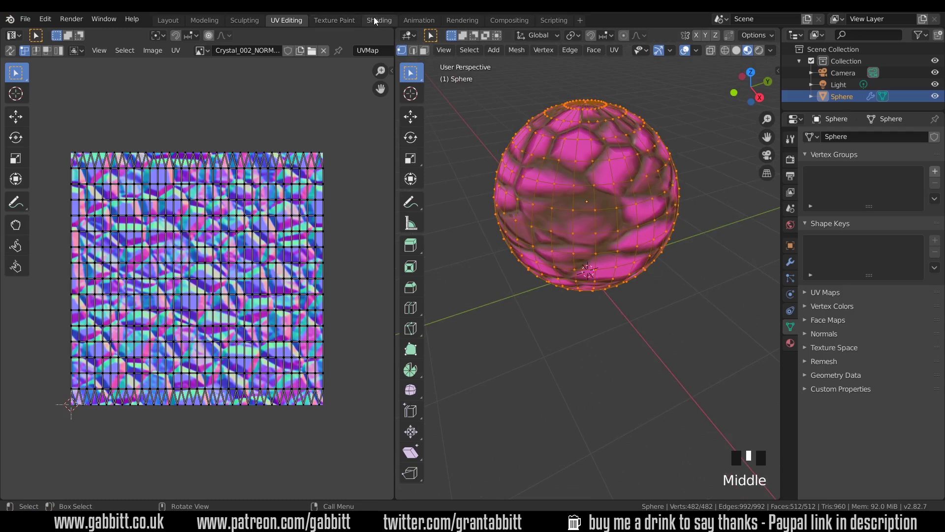
{"action": "left_click", "coordinate": [380, 20]}
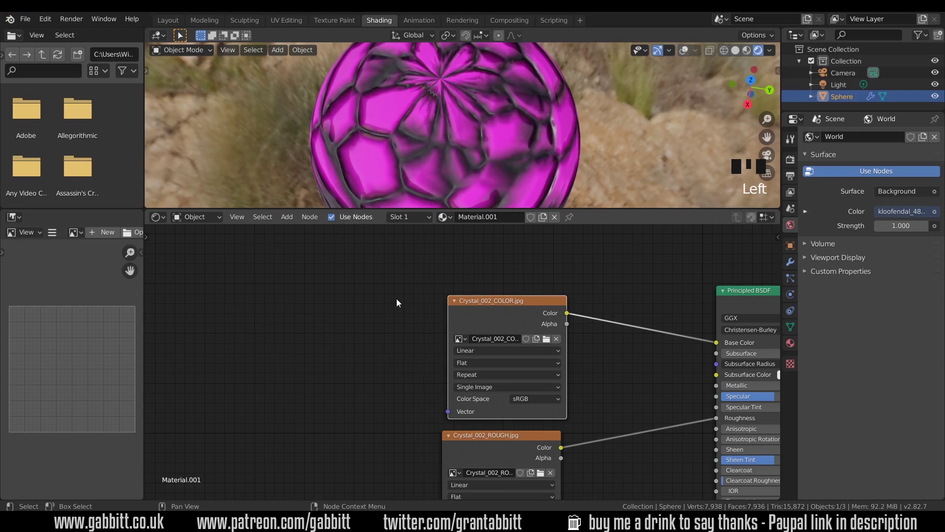
Step: Add Texture Coordinate and Mapping nodes to the COLOR texture using Object coordinates and Box projection
{"action": "left_click", "coordinate": [475, 300]}
{"action": "key", "text": "ctrl+t"}
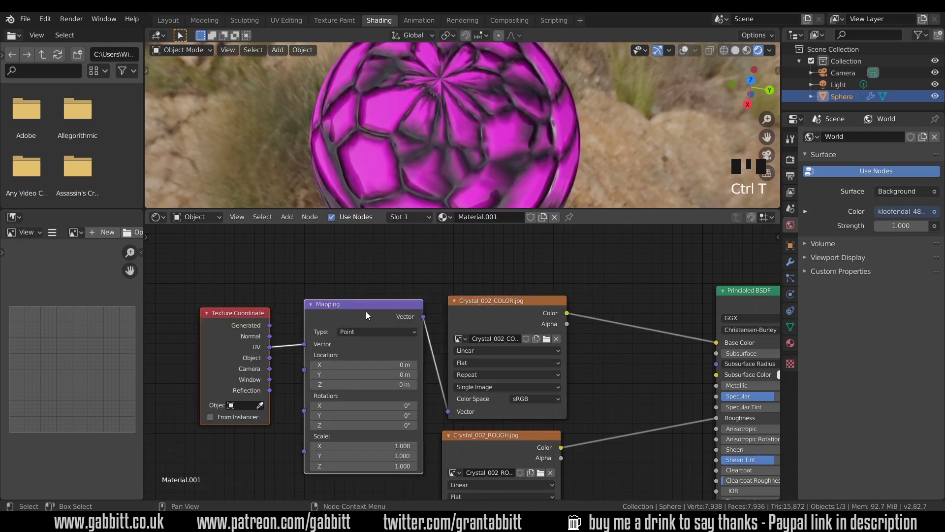
{"action": "left_click", "coordinate": [271, 362]}
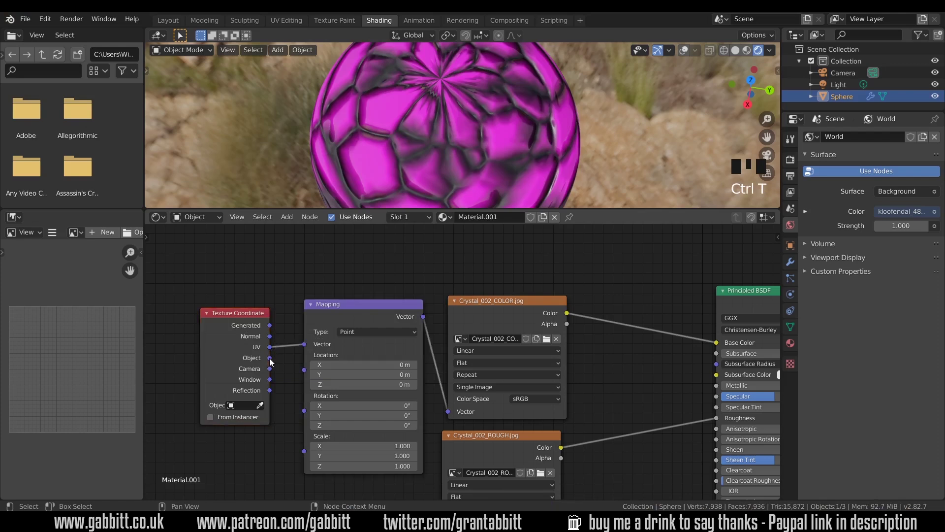
{"action": "left_click_drag", "start_coordinate": [269, 358], "coordinate": [304, 345]}
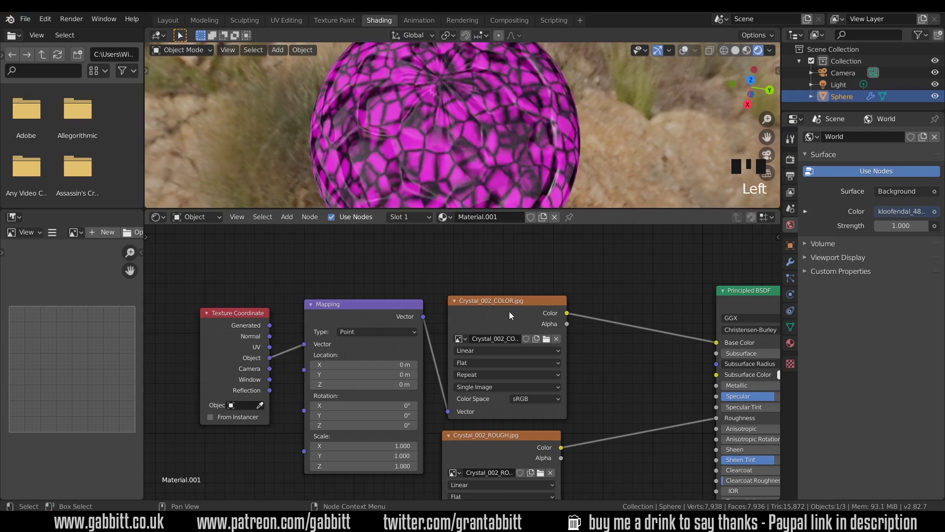
{"action": "left_click", "coordinate": [486, 362]}
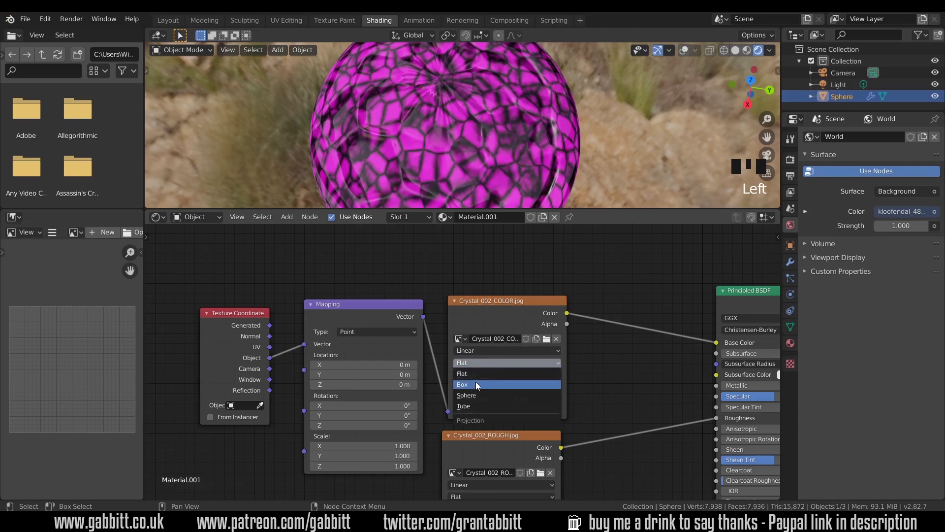
{"action": "left_click", "coordinate": [475, 383]}
{"action": "middle_click_drag", "start_coordinate": [320, 404], "coordinate": [266, 382]}
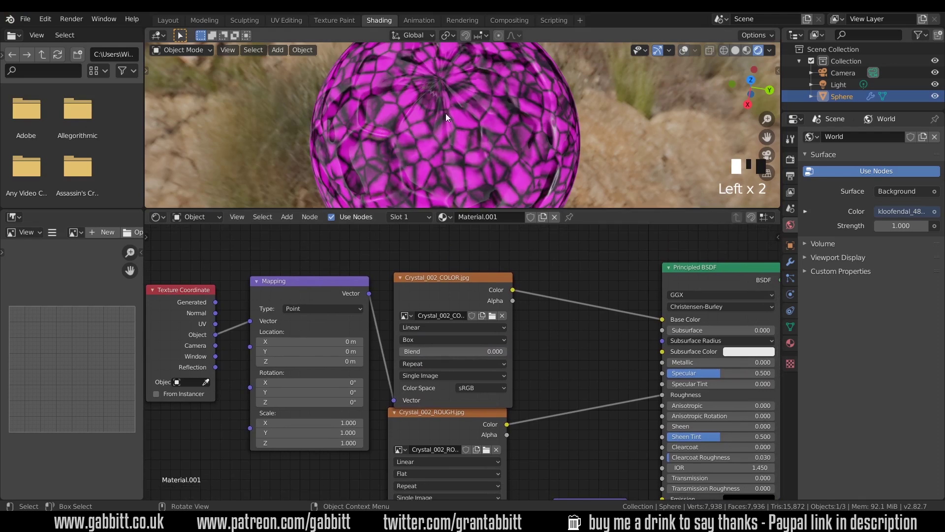
Step: Rearrange the nodes and link the Mapping output to the ROUGH and NORM Vector inputs
{"action": "scroll", "coordinate": [445, 113], "scroll_direction": "down", "scroll_amount": 3}
{"action": "left_click_drag", "start_coordinate": [436, 363], "coordinate": [466, 340]}
{"action": "scroll", "coordinate": [465, 341], "scroll_direction": "down", "scroll_amount": 2}
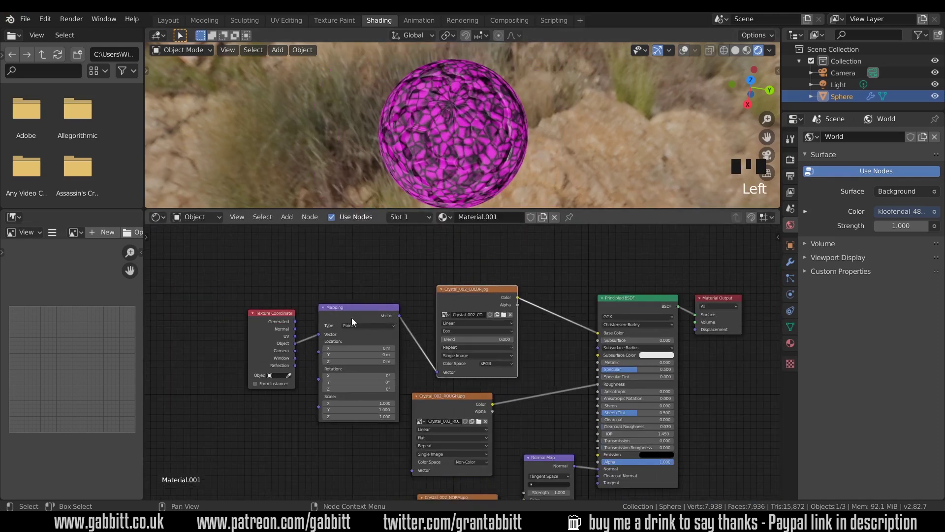
{"action": "left_click_drag", "start_coordinate": [280, 315], "coordinate": [201, 306]}
{"action": "left_click_drag", "start_coordinate": [376, 315], "coordinate": [422, 468]}
{"action": "middle_click_drag", "start_coordinate": [321, 333], "coordinate": [321, 277]}
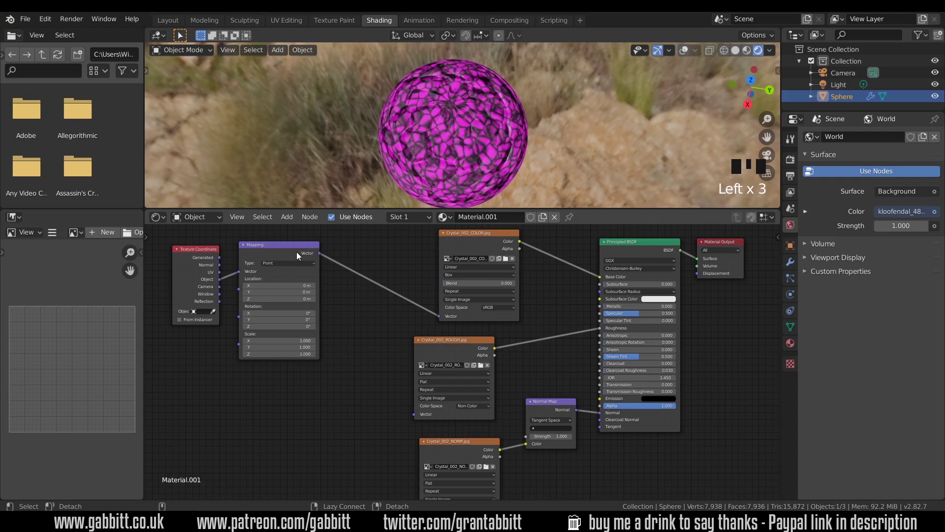
{"action": "right_click_drag", "start_coordinate": [296, 252], "coordinate": [462, 353], "text": "alt"}
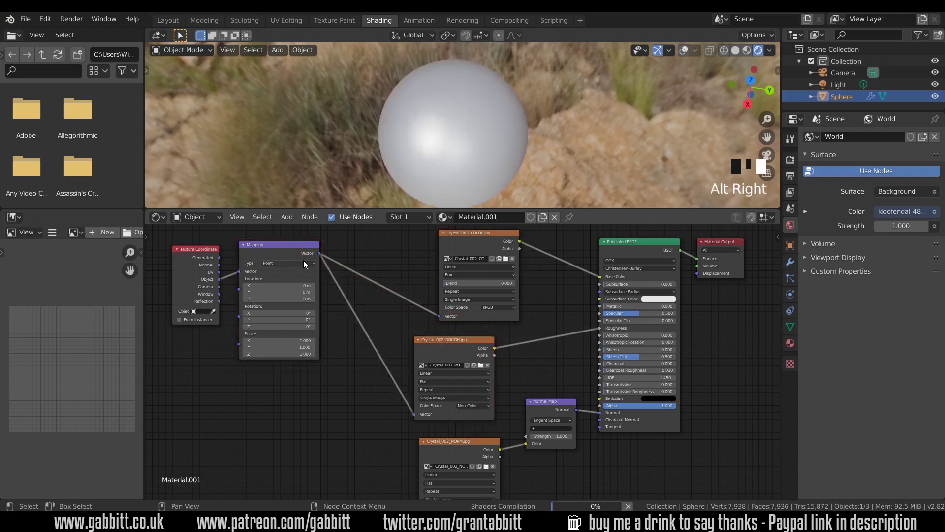
{"action": "right_click_drag", "start_coordinate": [303, 260], "coordinate": [451, 448], "text": "alt"}
{"action": "middle_click_drag", "start_coordinate": [426, 369], "coordinate": [417, 301]}
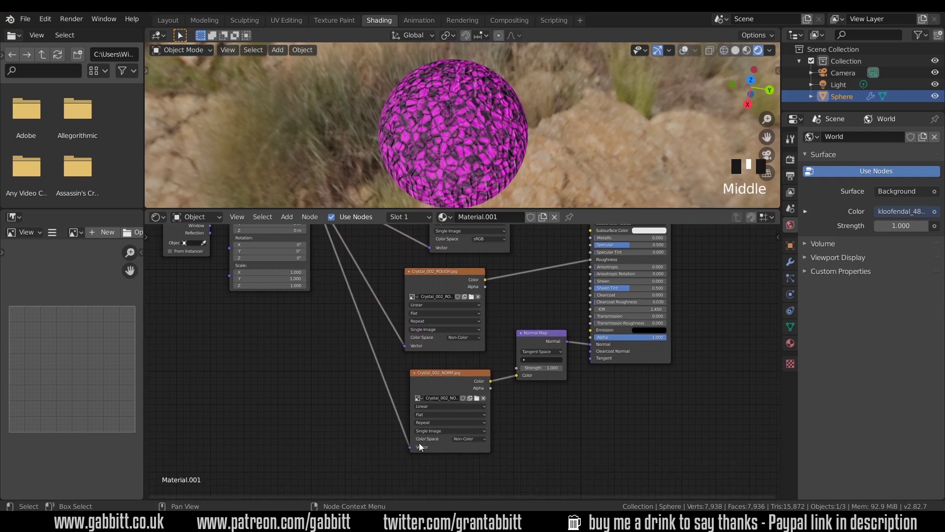
Step: Switch the ROUGH and NORM textures to Box projection
{"action": "middle_click_drag", "start_coordinate": [479, 322], "coordinate": [448, 381]}
{"action": "left_click", "coordinate": [416, 373]}
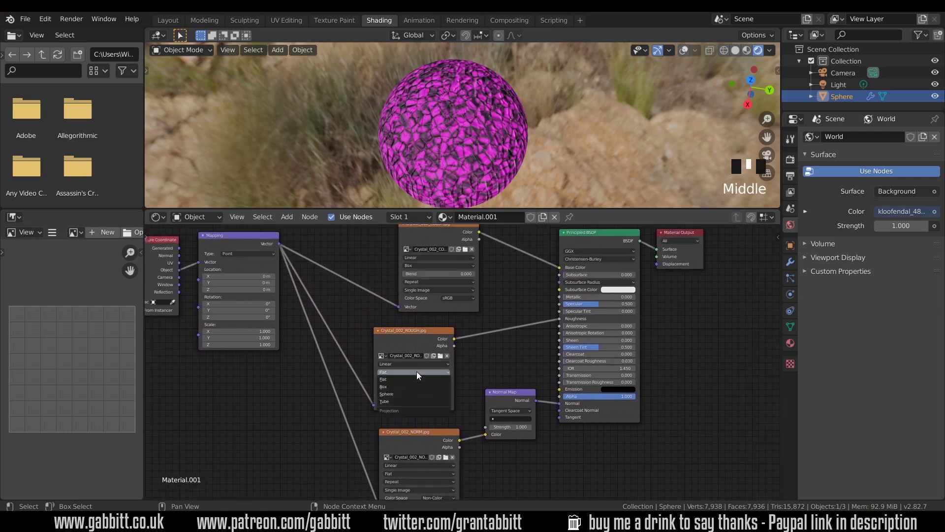
{"action": "left_click", "coordinate": [415, 387]}
{"action": "left_click", "coordinate": [419, 474]}
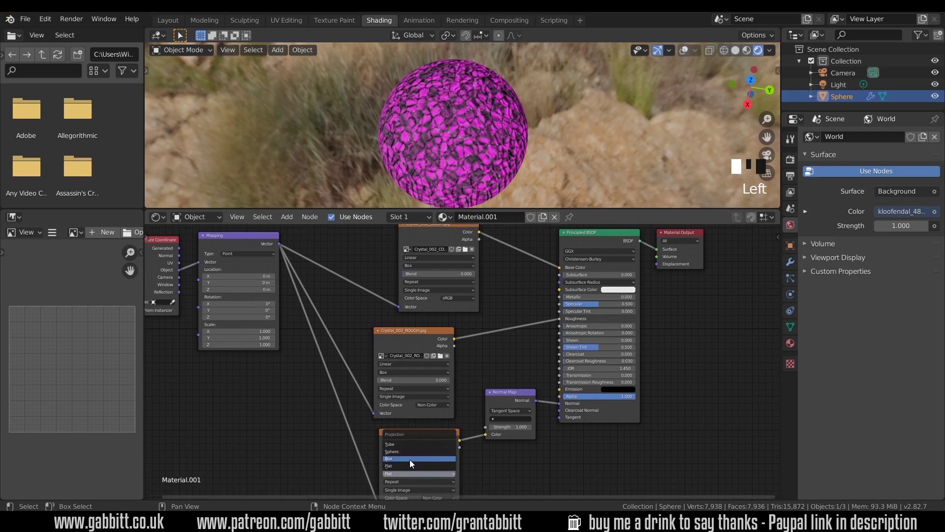
{"action": "left_click", "coordinate": [410, 459]}
{"action": "middle_click_drag", "start_coordinate": [490, 140], "coordinate": [502, 90]}
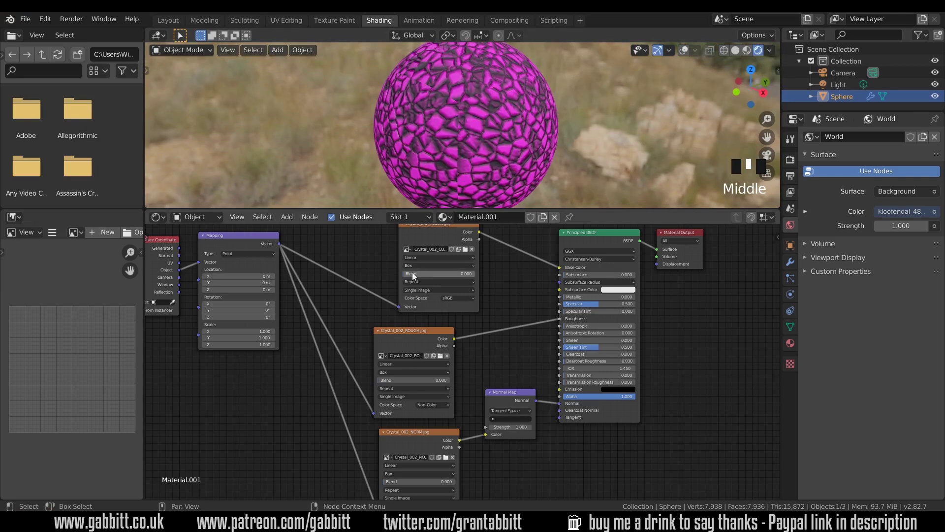
Step: Give the COLOR, ROUGH and NORM image textures each a Box blend of 0.100
{"action": "left_click_drag", "start_coordinate": [408, 278], "coordinate": [417, 278]}
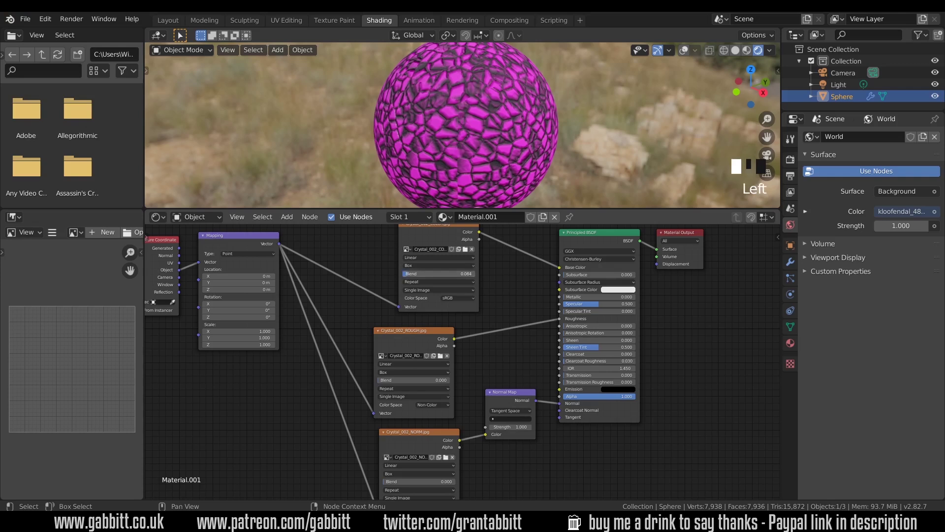
{"action": "left_click_drag", "start_coordinate": [433, 274], "coordinate": [441, 274]}
{"action": "double_click", "coordinate": [415, 274]}
{"action": "type", "text": "0.1"}
{"action": "left_click_drag", "start_coordinate": [416, 274], "coordinate": [407, 380]}
{"action": "left_click", "coordinate": [407, 381]}
{"action": "key", "text": "ctrl+v"}
{"action": "middle_click_drag", "start_coordinate": [488, 147], "coordinate": [481, 89]}
{"action": "scroll", "coordinate": [523, 135], "scroll_direction": "down", "scroll_amount": 2}
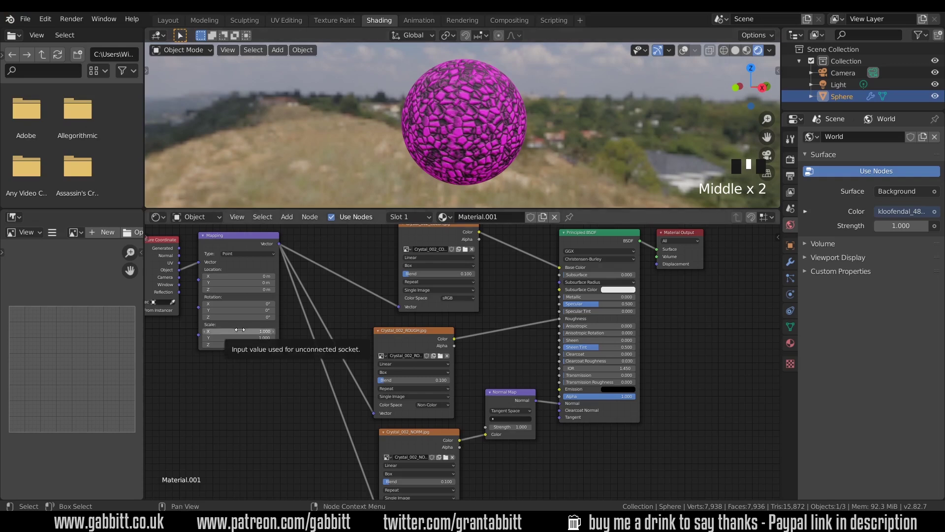
Step: Set the Mapping node's Scale X, Y and Z to 0.5 and orbit to check the enlarged crystals
{"action": "left_click_drag", "start_coordinate": [240, 330], "coordinate": [241, 330]}
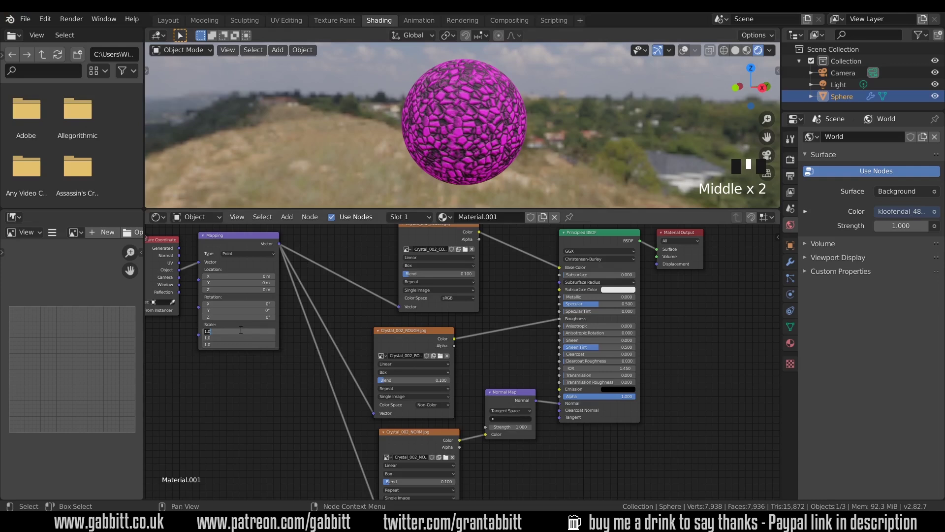
{"action": "type", "text": "0.5"}
{"action": "key", "text": "Return"}
{"action": "middle_click_drag", "start_coordinate": [404, 192], "coordinate": [483, 142]}
{"action": "scroll", "coordinate": [483, 140], "scroll_direction": "up", "scroll_amount": 2}
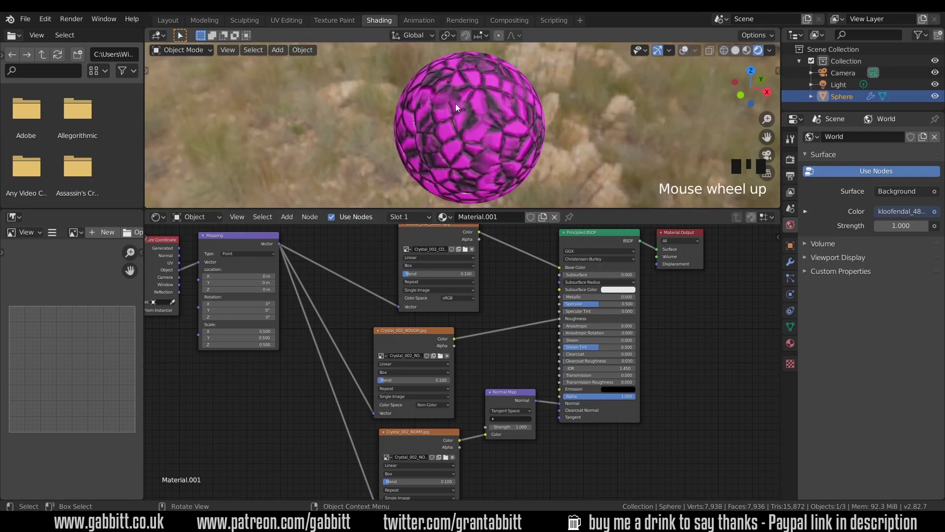
{"action": "middle_click_drag", "start_coordinate": [488, 142], "coordinate": [456, 164]}
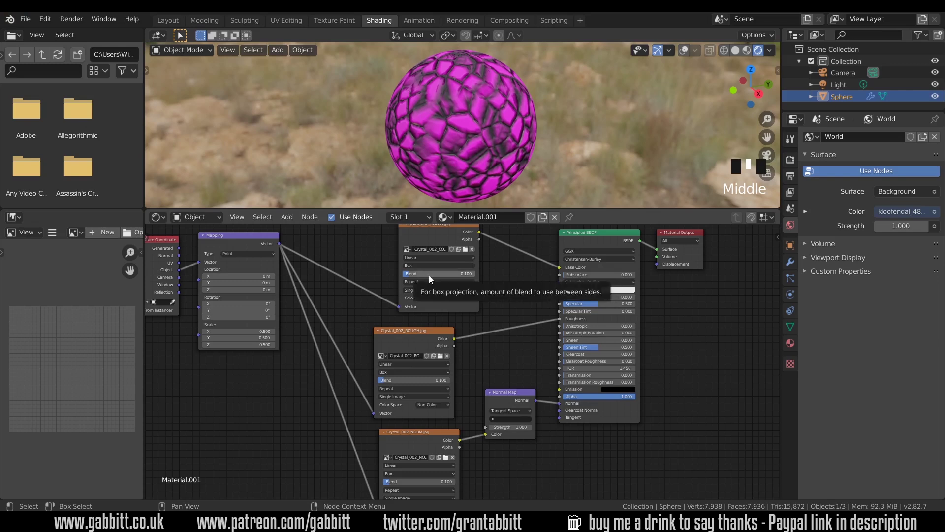
{"action": "scroll", "coordinate": [521, 320], "scroll_direction": "down", "scroll_amount": 1}
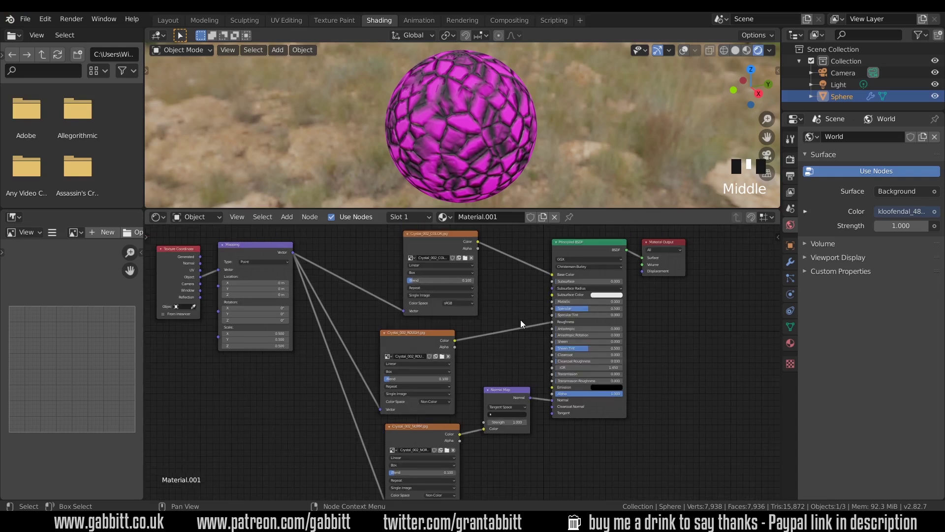